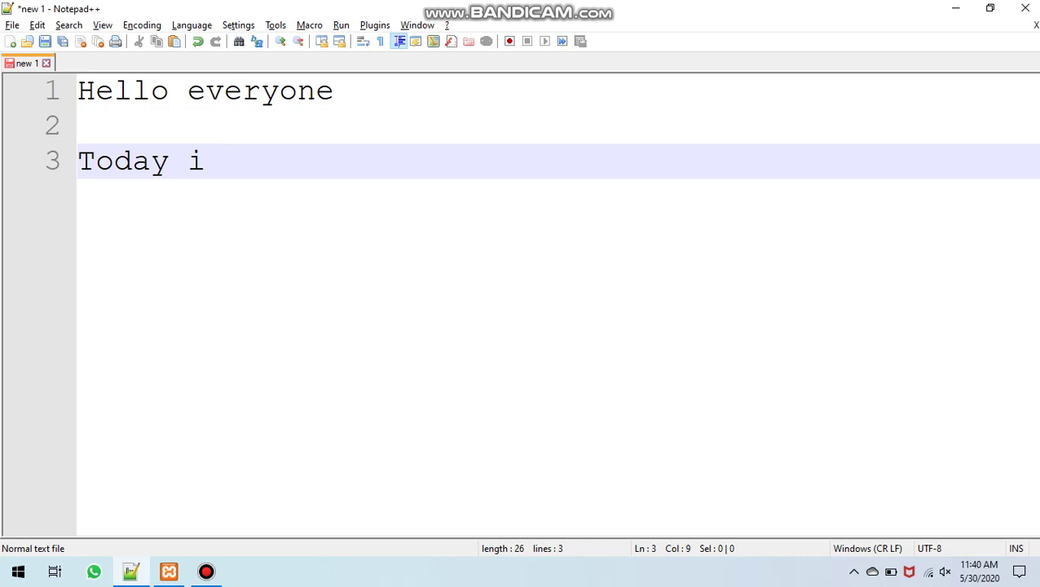
Step: Complete line 3 of the note to read "Today i give you tutorial about", followed by a blank line
{"action": "type", "text": "give yo"}
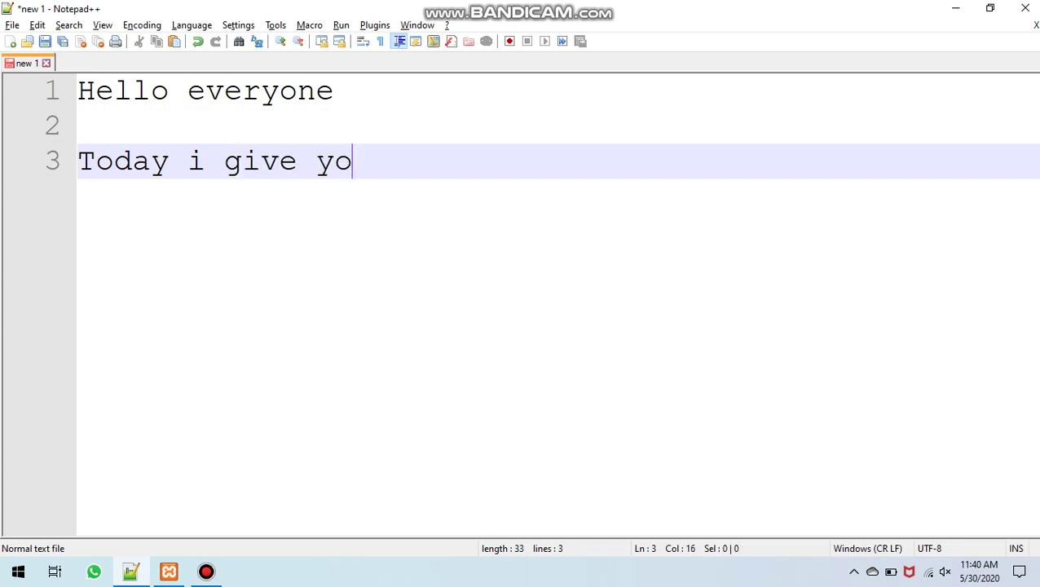
{"action": "type", "text": "u tutorial about"}
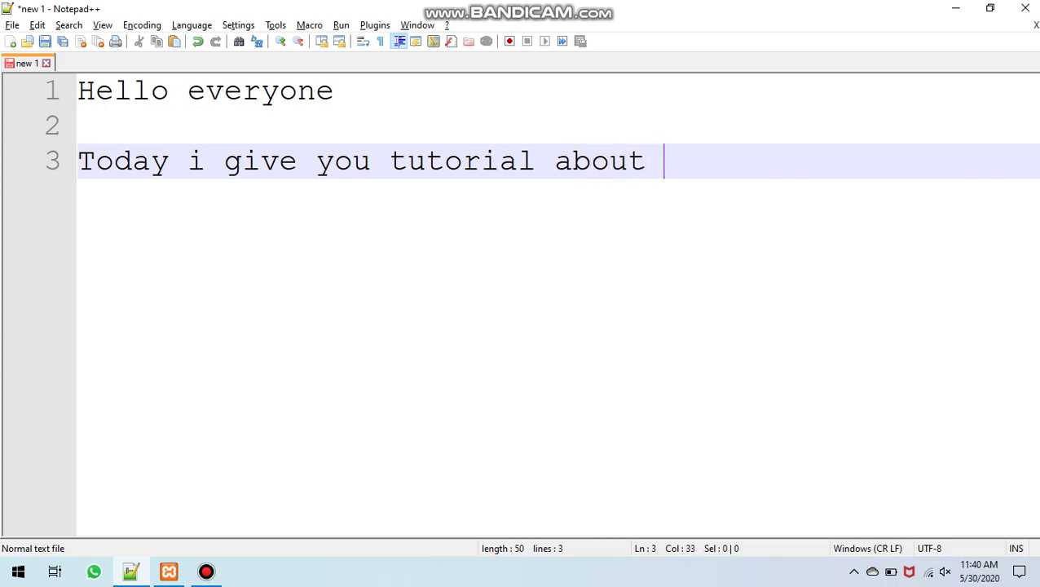
{"action": "key", "text": "Return"}
{"action": "key", "text": "Return"}
Step: Write "how to create database and table in PHPMYADMIN?" on line 5, followed by a blank line
{"action": "type", "text": "ho"}
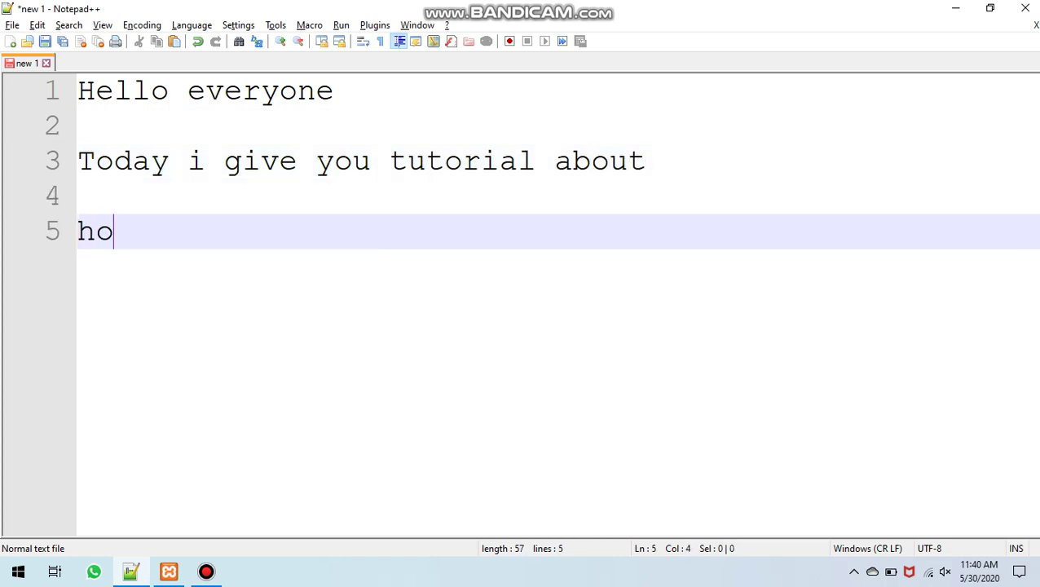
{"action": "type", "text": "w to c"}
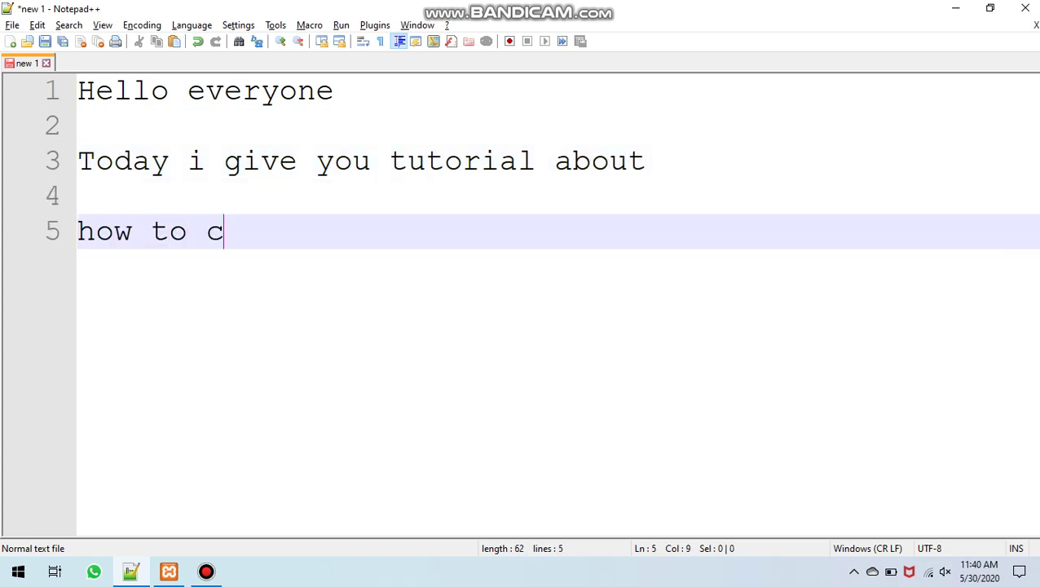
{"action": "type", "text": "reate dat"}
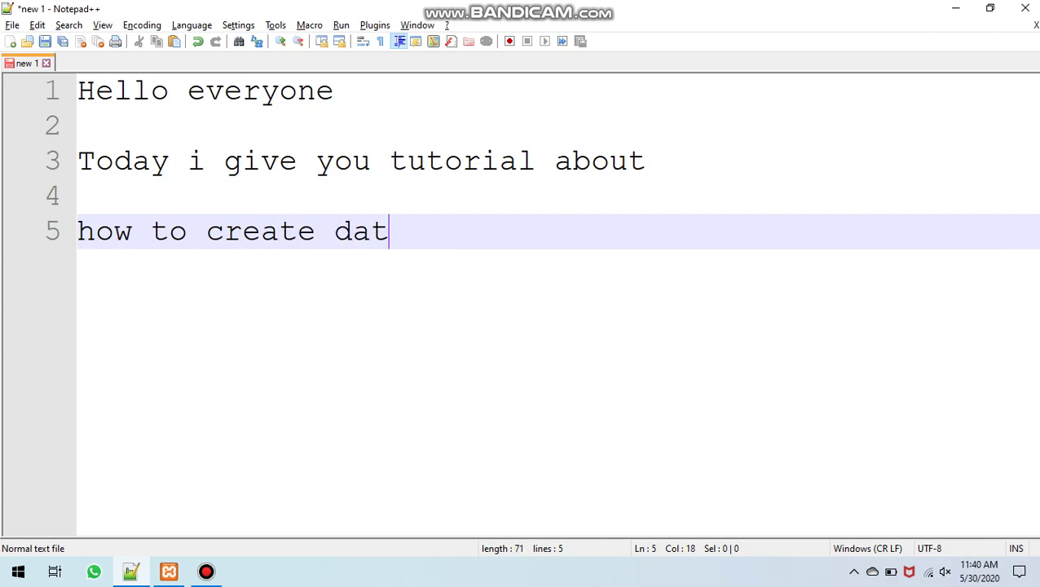
{"action": "type", "text": "abase and "}
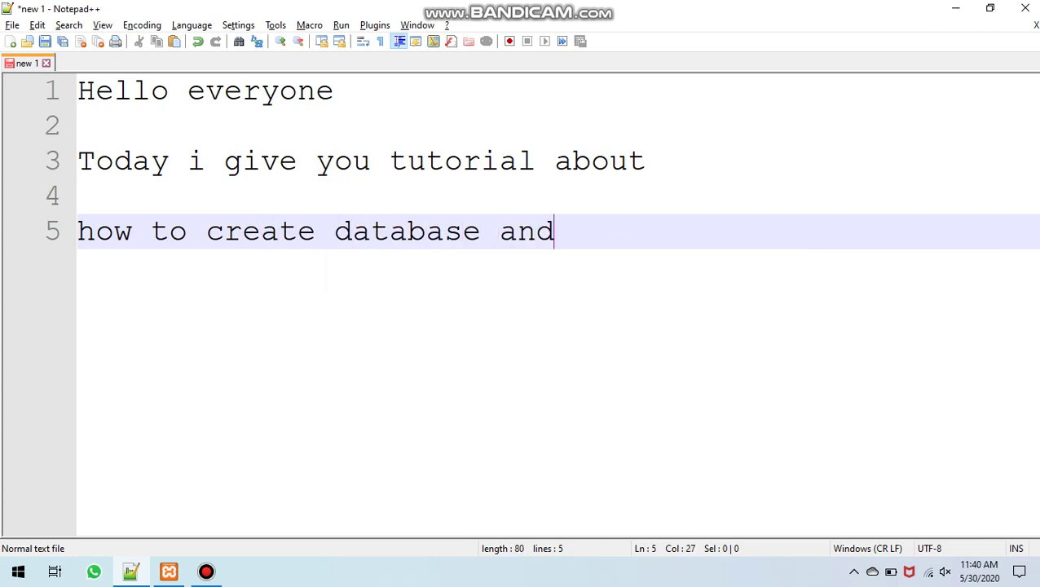
{"action": "type", "text": "table"}
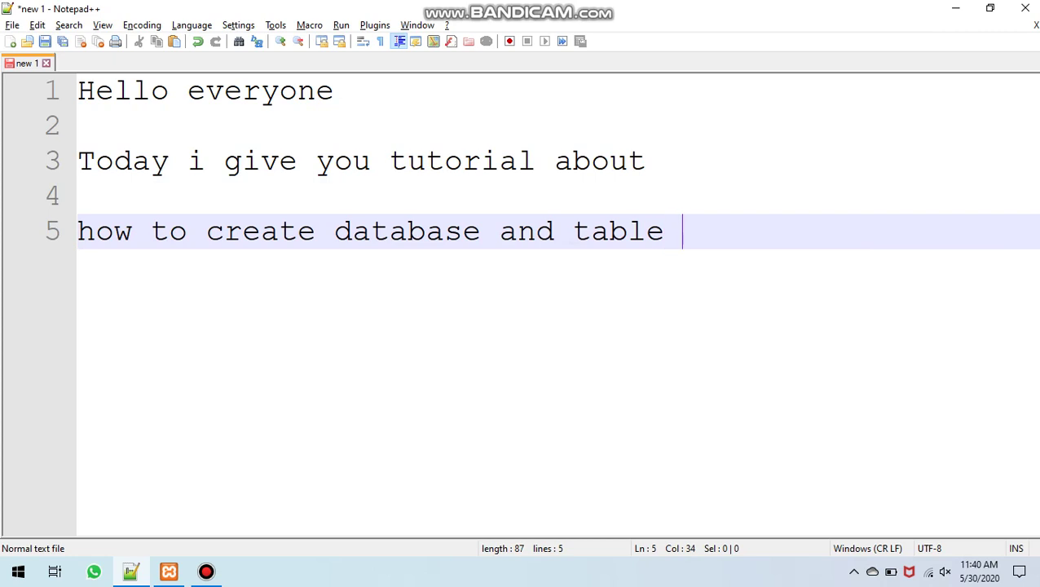
{"action": "type", "text": " in PHP"}
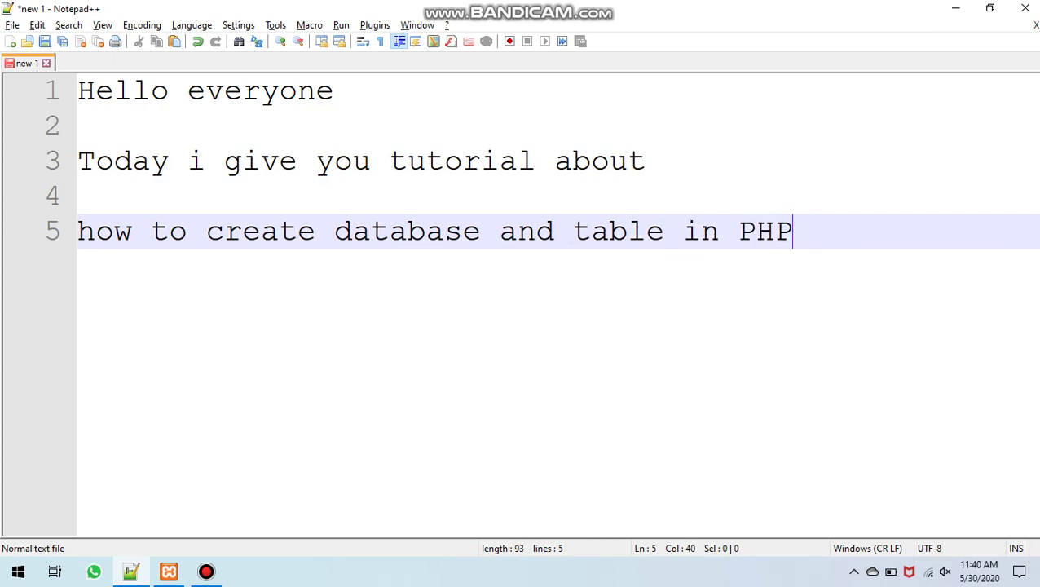
{"action": "type", "text": "MYADMIN."}
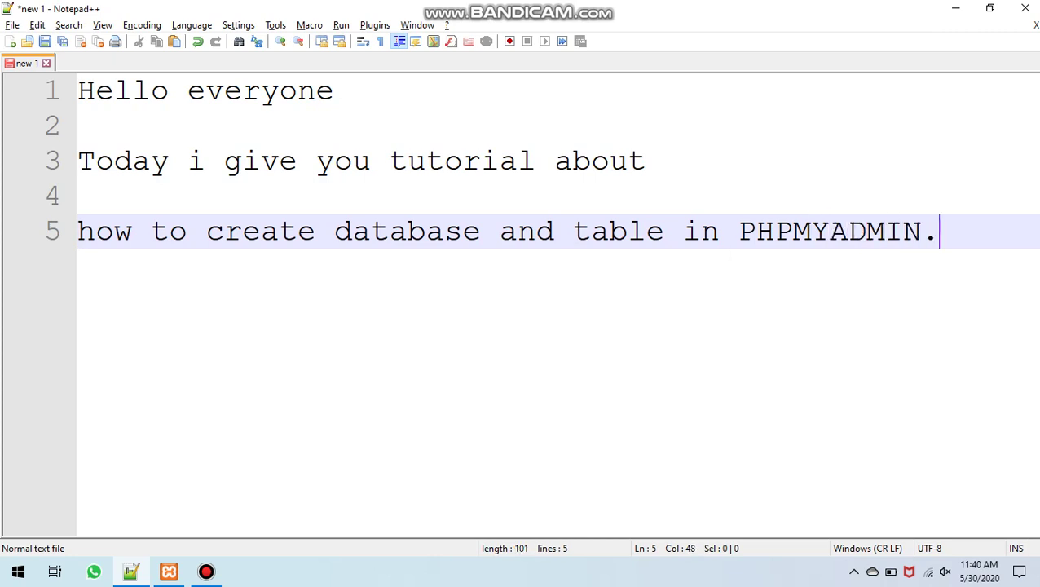
{"action": "key", "text": "Return"}
{"action": "key", "text": "BackSpace"}
{"action": "key", "text": "BackSpace"}
{"action": "type", "text": "?"}
{"action": "key", "text": "Return"}
{"action": "key", "text": "Return"}
Step: Write "Let See." on line 7 and leave a blank line after it
{"action": "type", "text": "lET"}
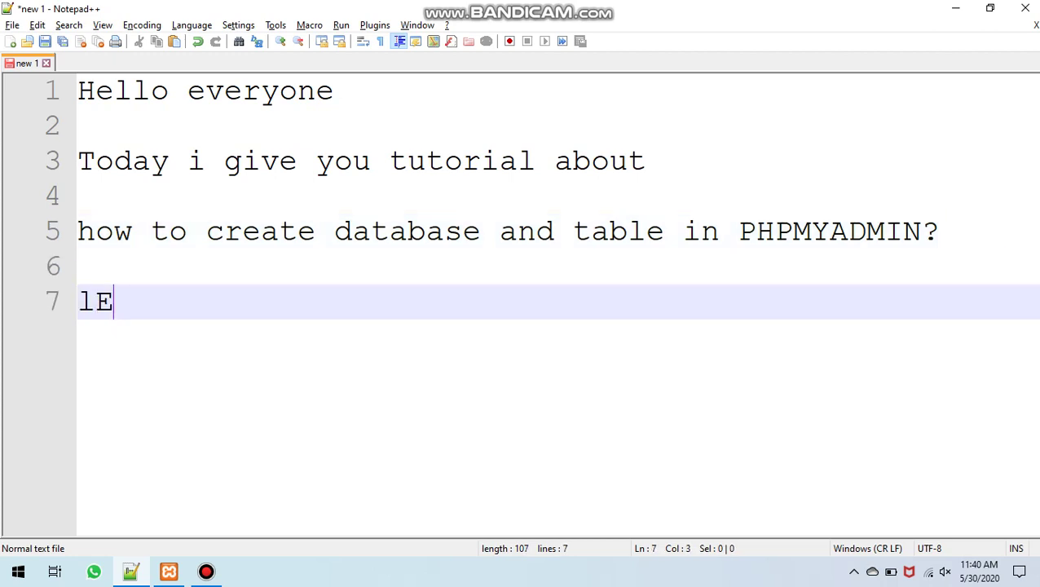
{"action": "key", "text": "BackSpace"}
{"action": "key", "text": "BackSpace"}
{"action": "type", "text": "Let See."}
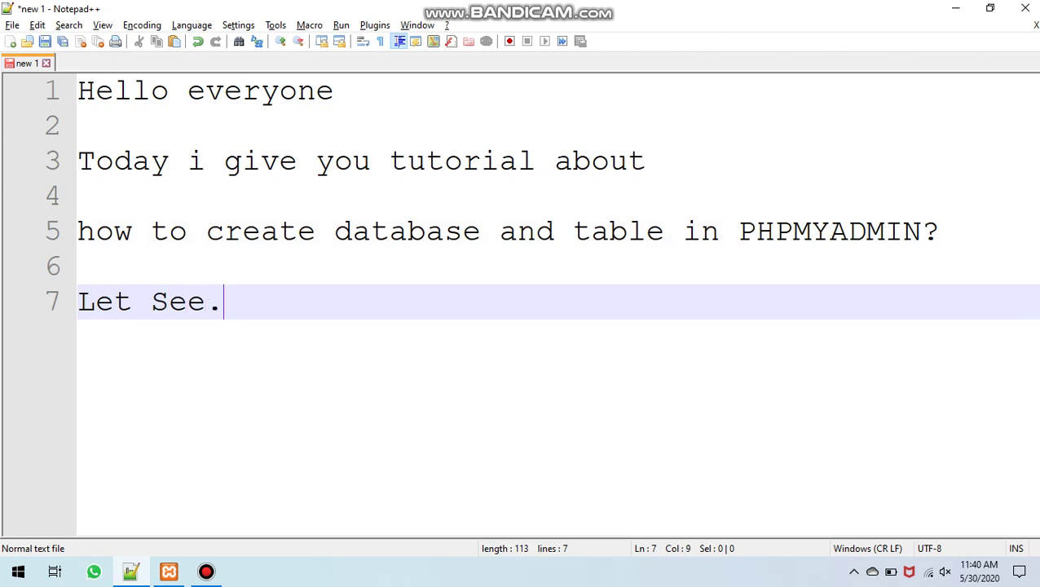
{"action": "key", "text": "Return"}
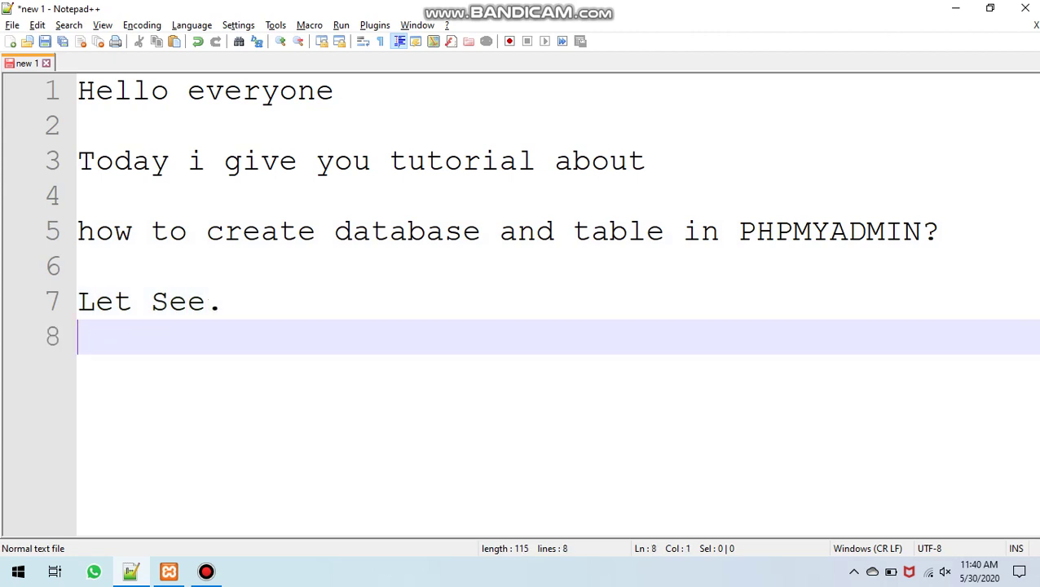
{"action": "key", "text": "Return"}
Step: Add the instruction "First open XAMPP and start services." on line 9 of the note
{"action": "type", "text": "F"}
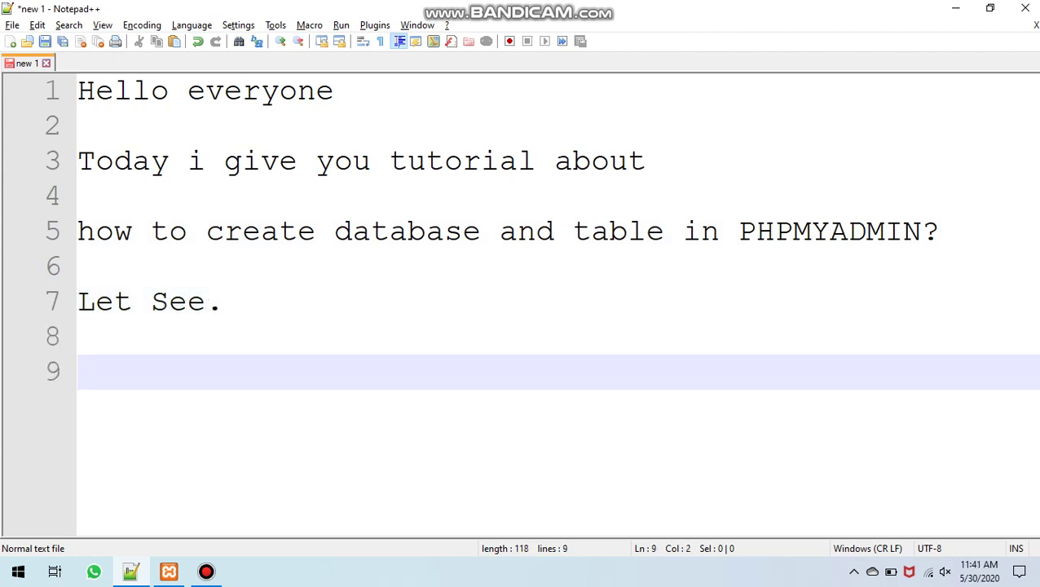
{"action": "type", "text": "irst open "}
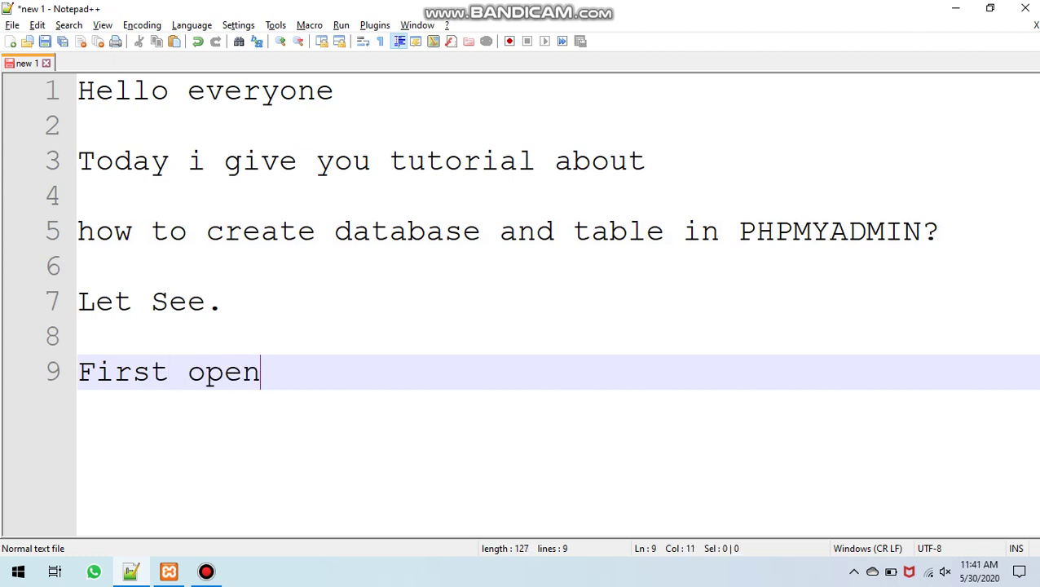
{"action": "type", "text": "XAMP"}
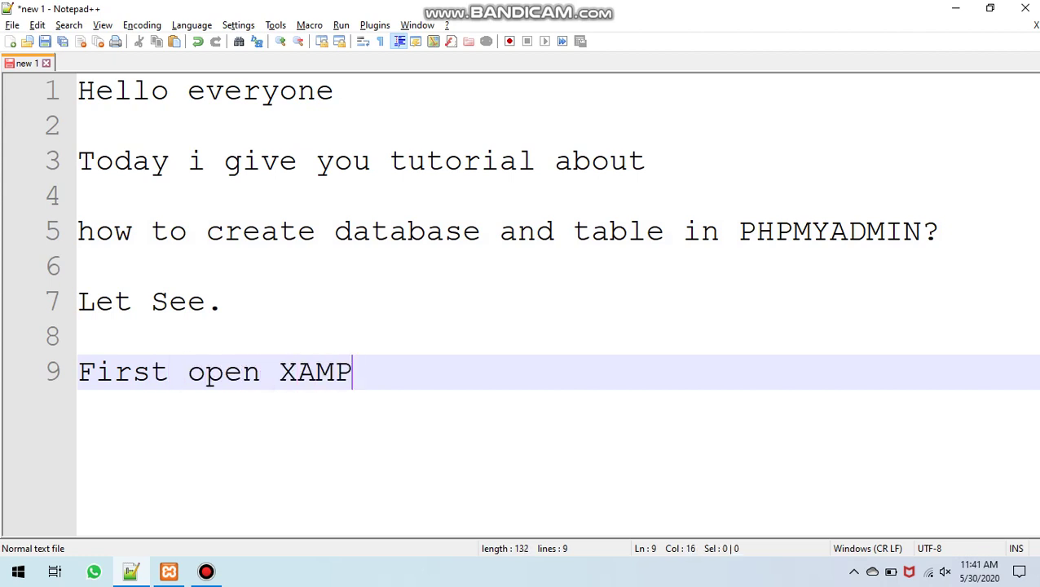
{"action": "type", "text": "P and sat"}
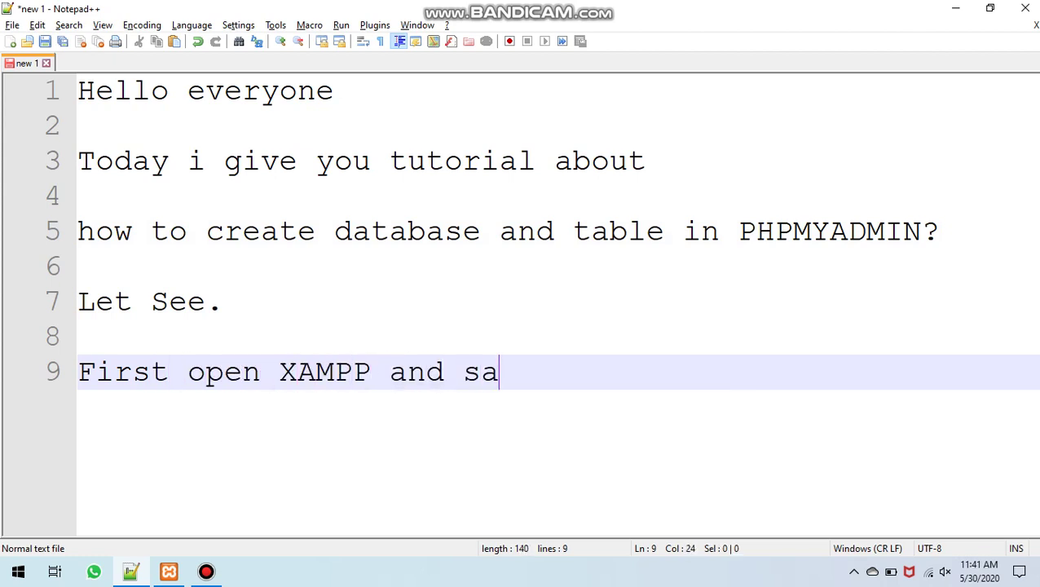
{"action": "key", "text": "BackSpace"}
{"action": "key", "text": "BackSpace"}
{"action": "type", "text": "tart"}
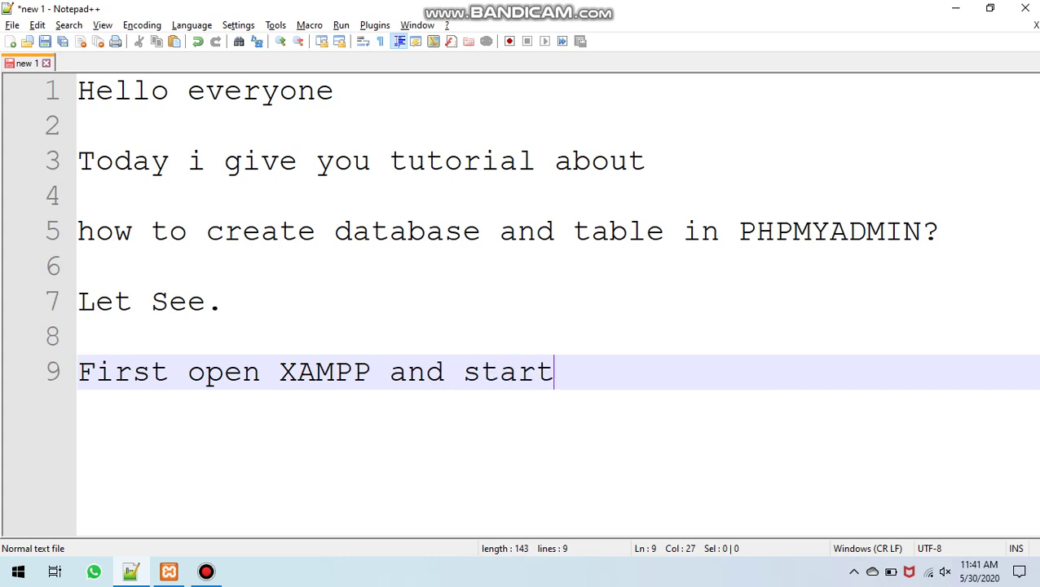
{"action": "type", "text": " service"}
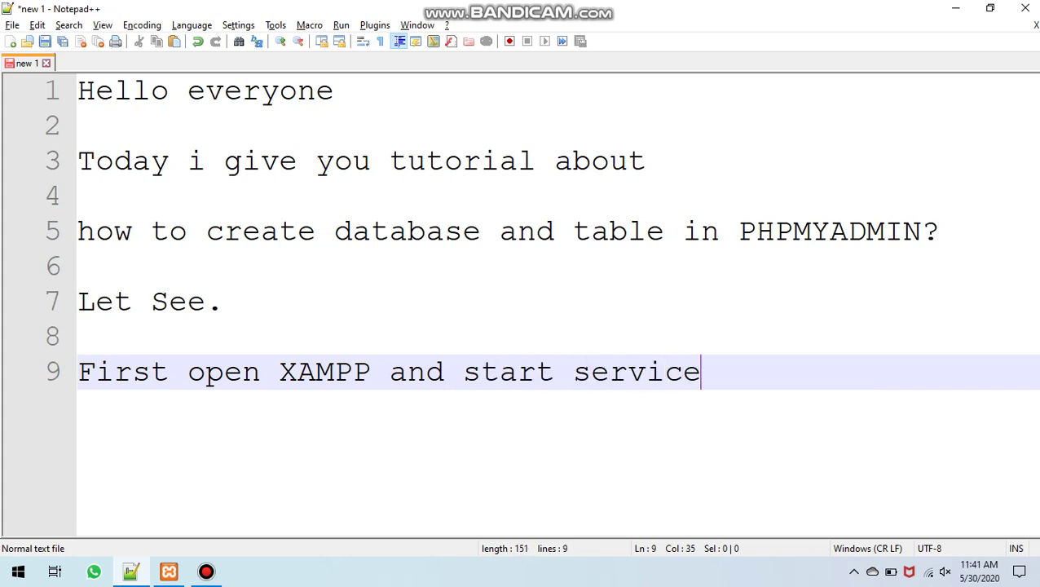
{"action": "type", "text": "s."}
{"action": "key", "text": "Return"}
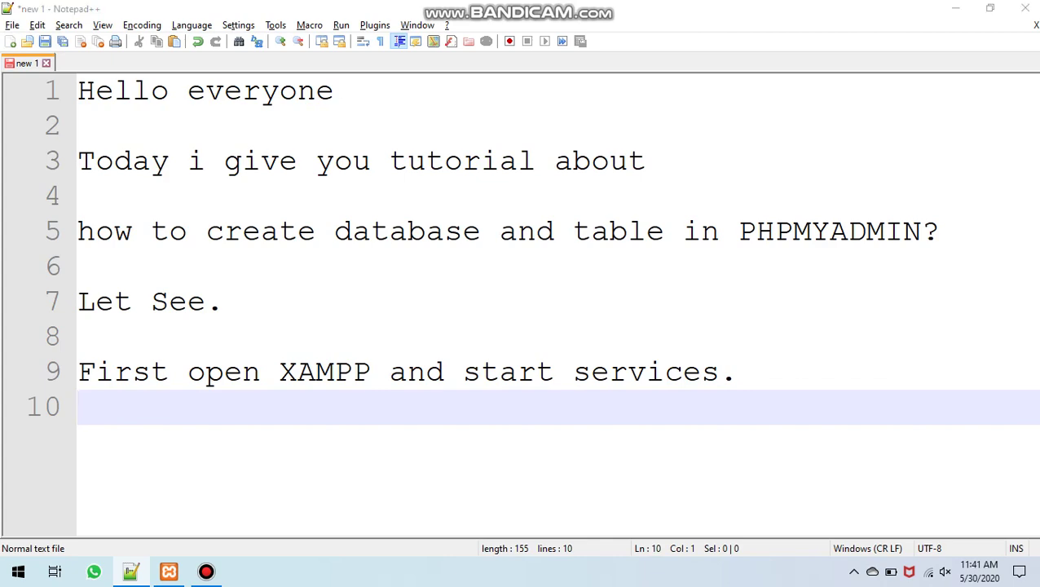
Step: Switch to the XAMPP Control Panel and start the Apache and MySQL modules
{"action": "key", "text": "alt+Tab"}
{"action": "key", "text": "alt+Tab"}
{"action": "left_click", "coordinate": [264, 85]}
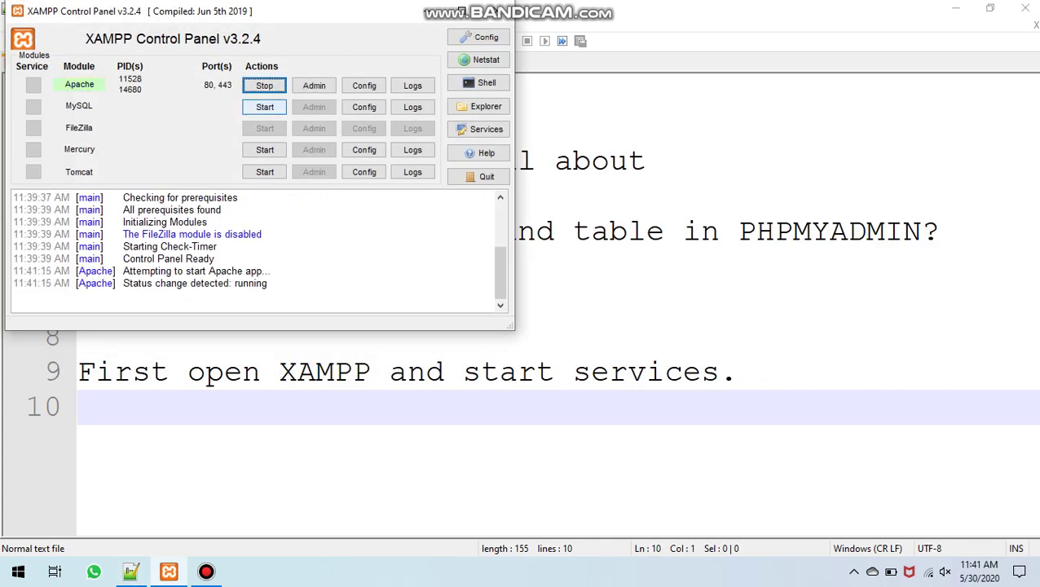
{"action": "left_click", "coordinate": [265, 107]}
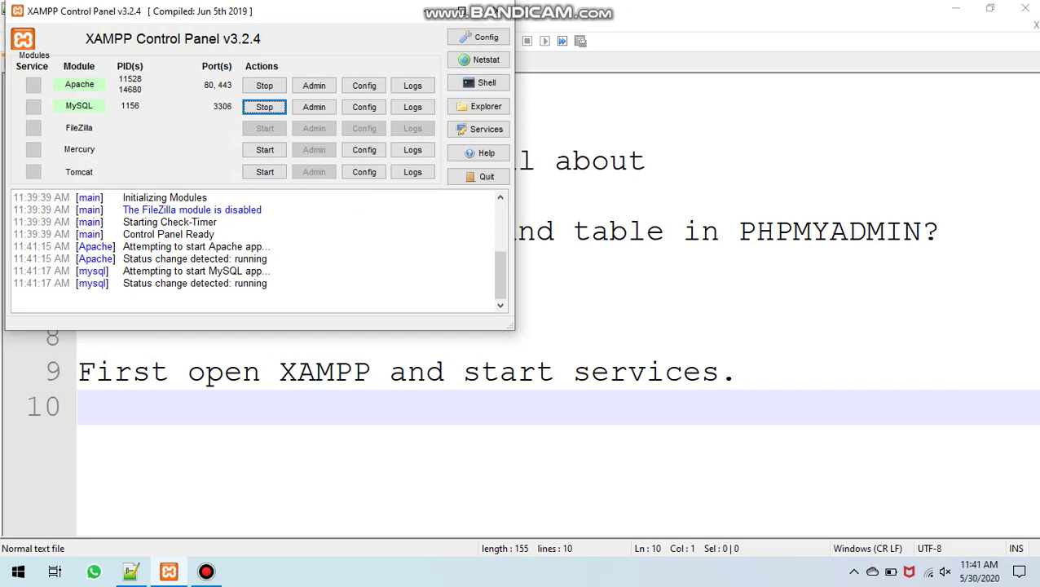
Step: Return to Notepad++ and write "Apache and SQL service started." on line 11, followed by a blank line
{"action": "key", "text": "alt+Tab"}
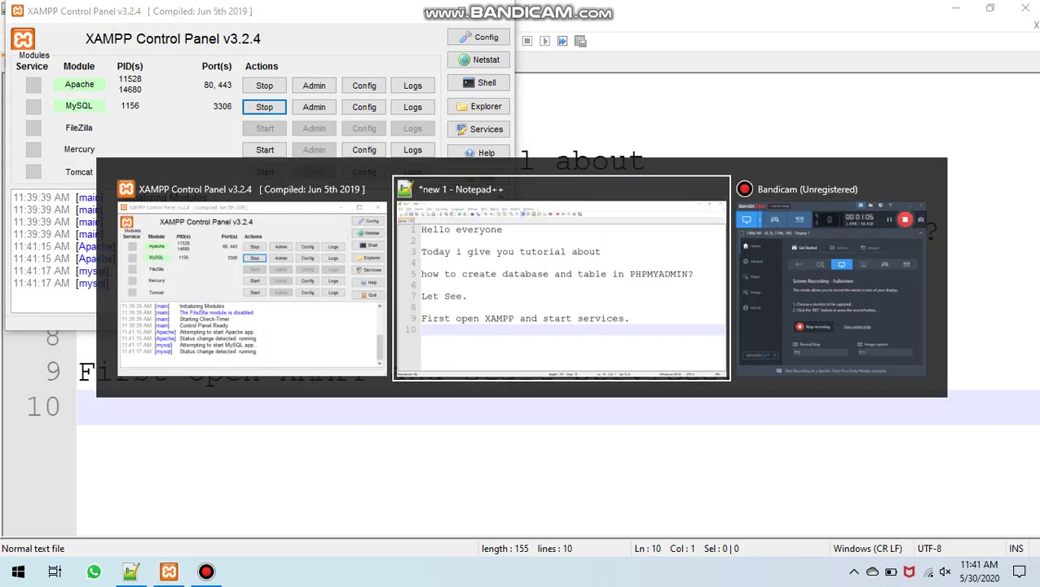
{"action": "key", "text": "Return"}
{"action": "type", "text": "Apa"}
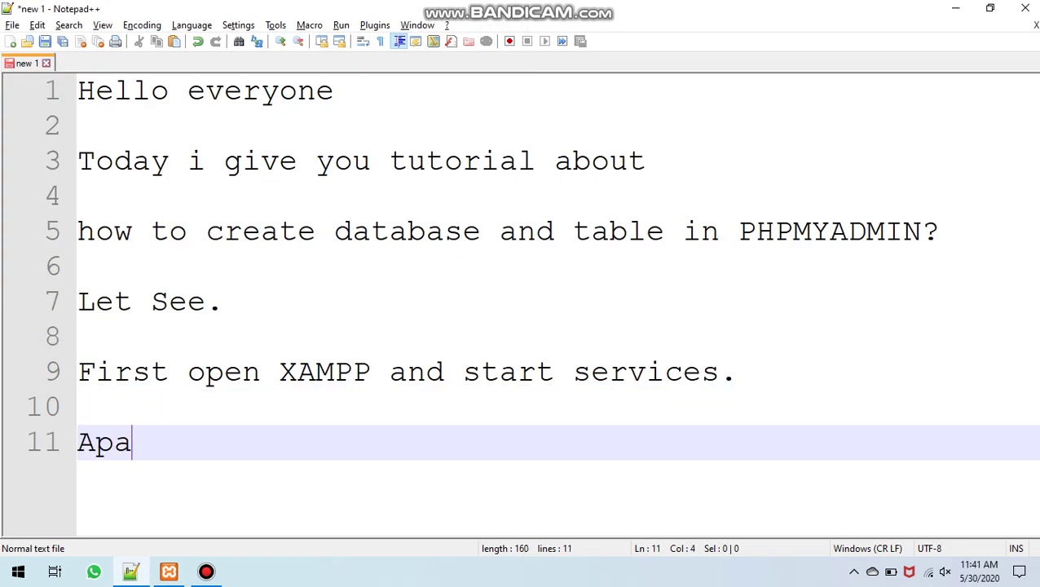
{"action": "type", "text": "che ans"}
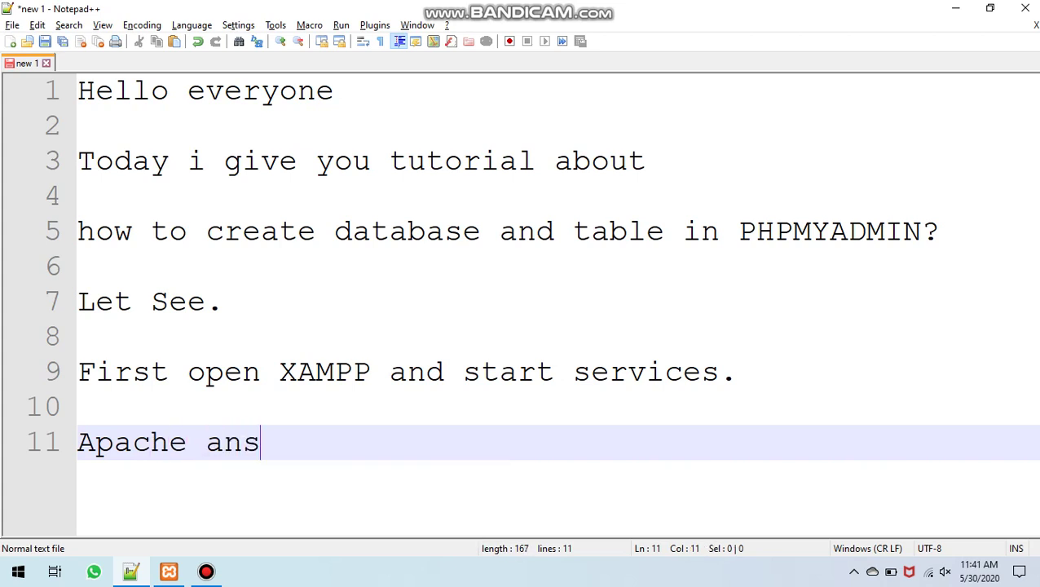
{"action": "key", "text": "BackSpace"}
{"action": "type", "text": "d S"}
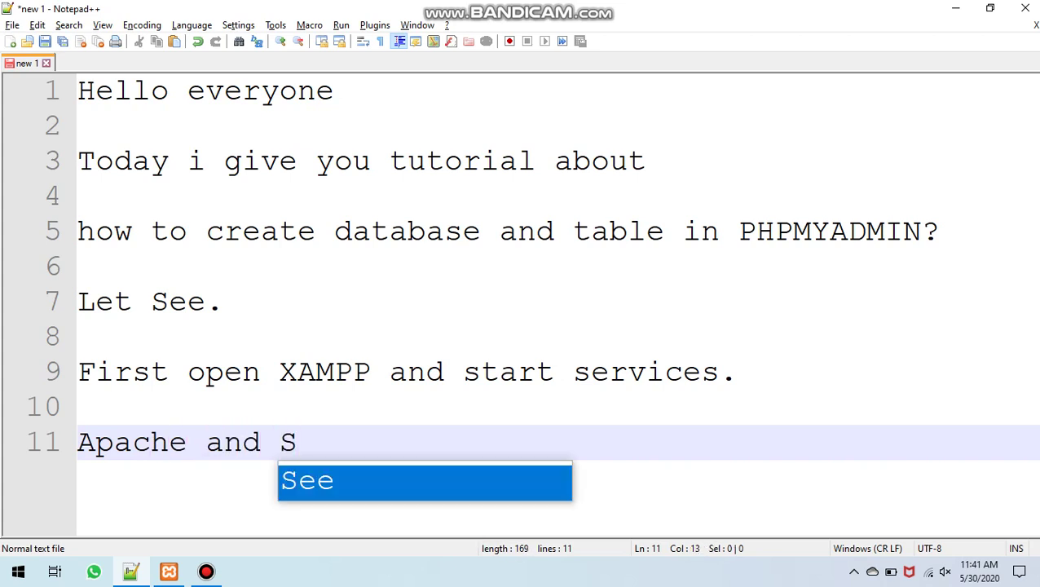
{"action": "type", "text": "QL ser"}
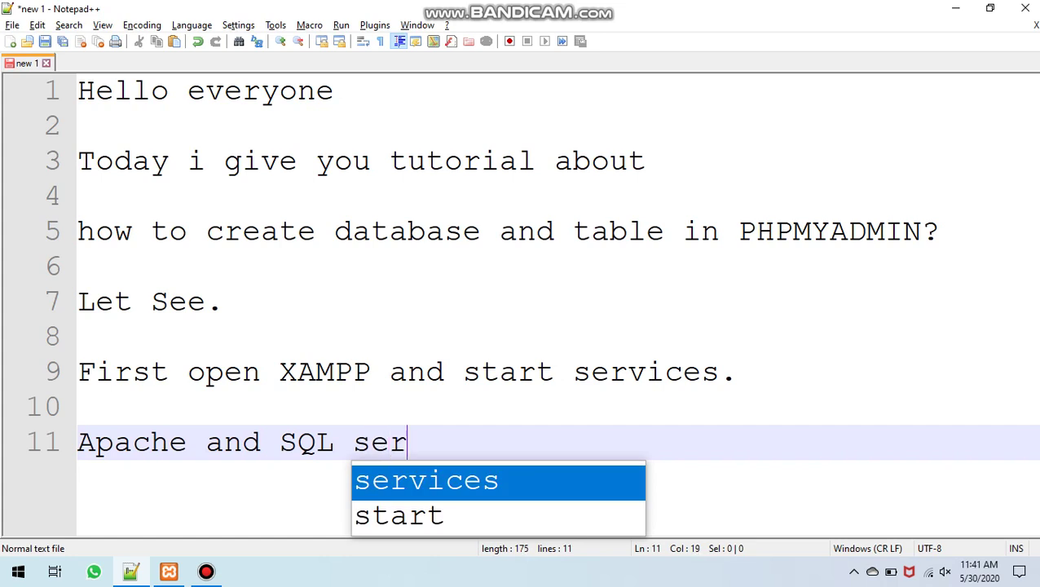
{"action": "type", "text": "vice star"}
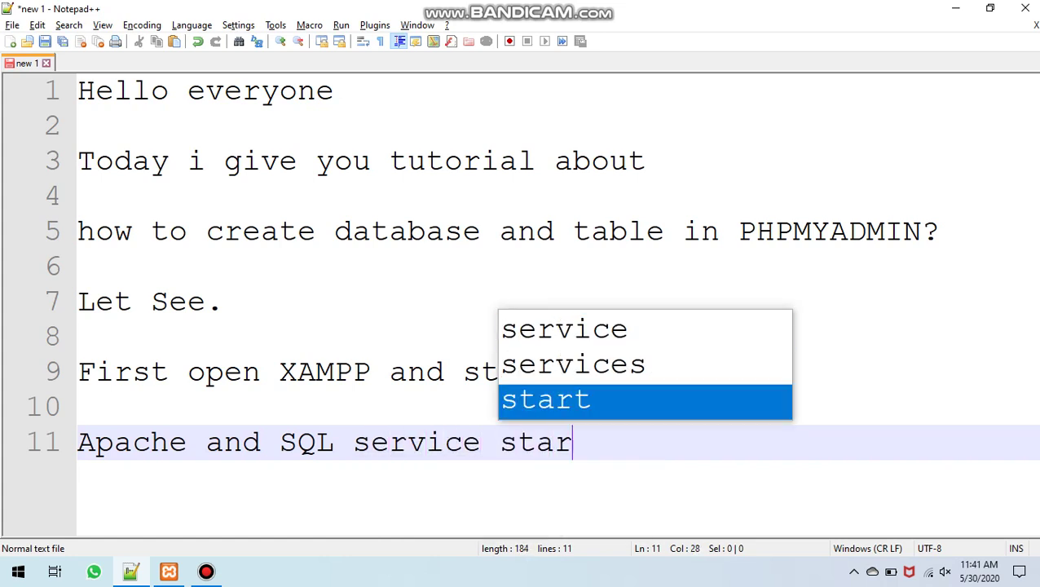
{"action": "type", "text": "ted."}
{"action": "key", "text": "Return"}
{"action": "key", "text": "Return"}
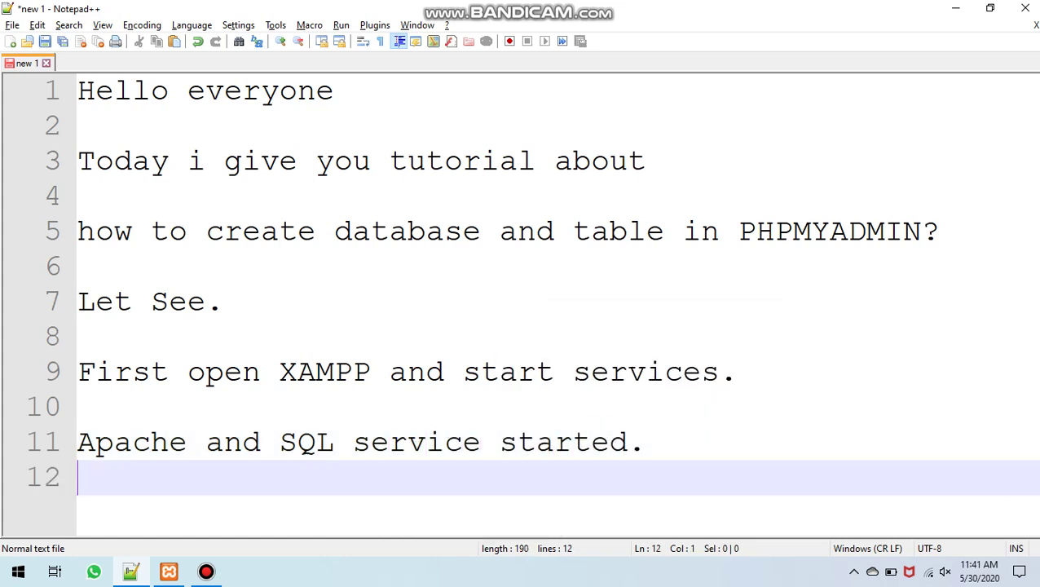
Step: Write "Now open phpmyadmin in google chrome." on line 13, followed by a blank line
{"action": "type", "text": "Now open"}
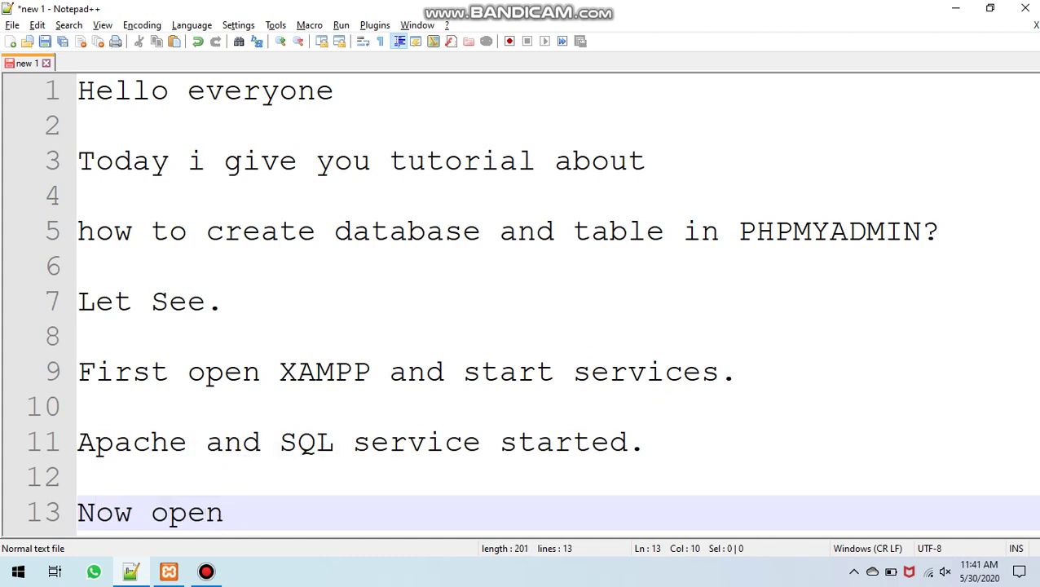
{"action": "type", "text": " phpm"}
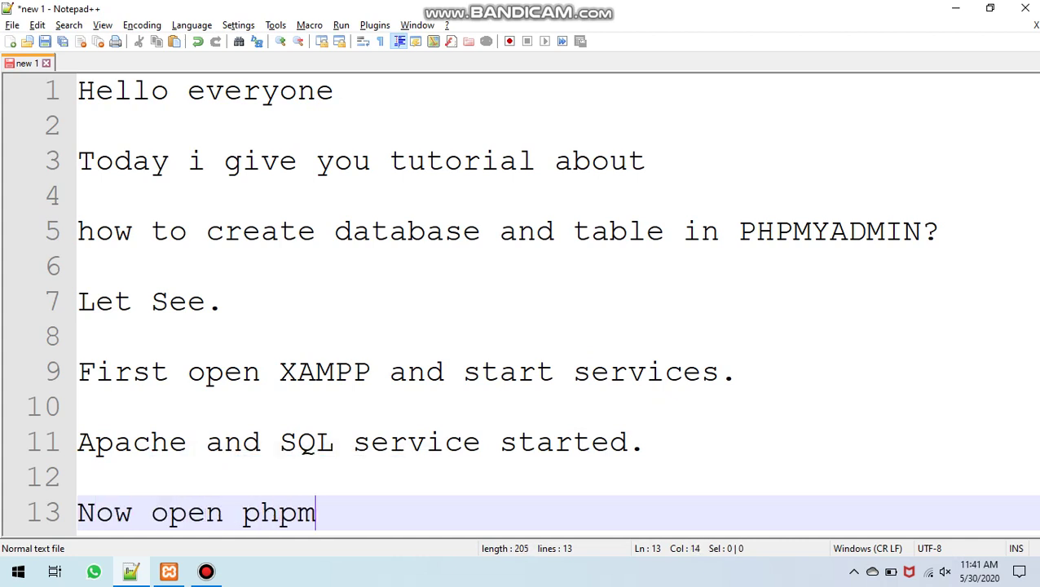
{"action": "type", "text": "yadmin in "}
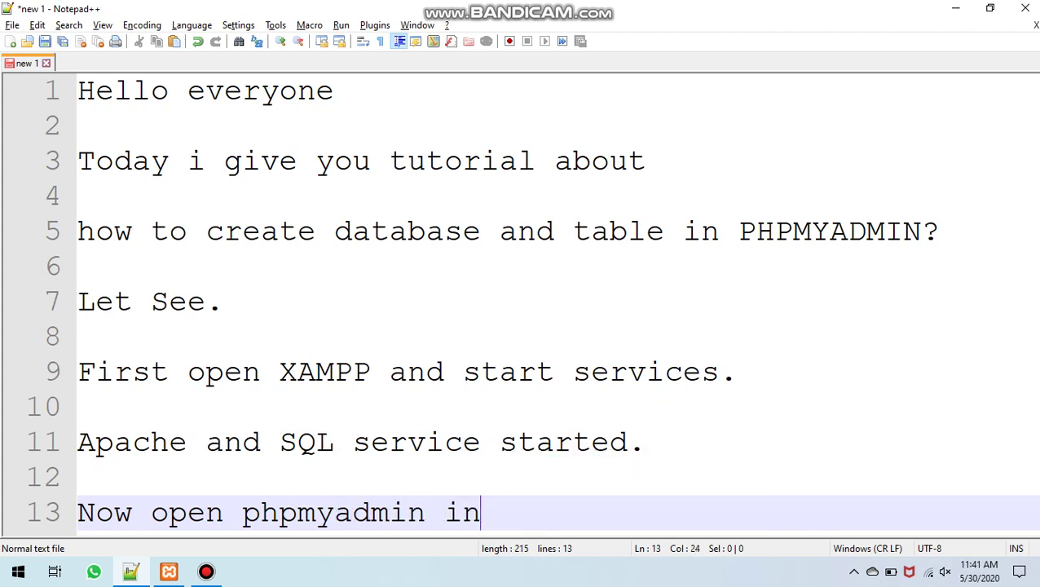
{"action": "type", "text": "google"}
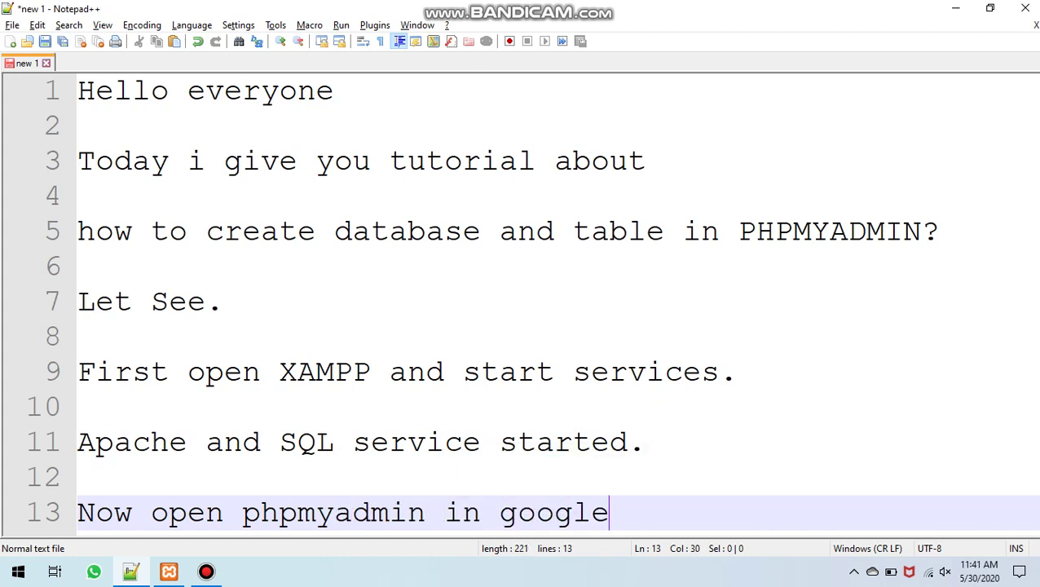
{"action": "type", "text": " chrome."}
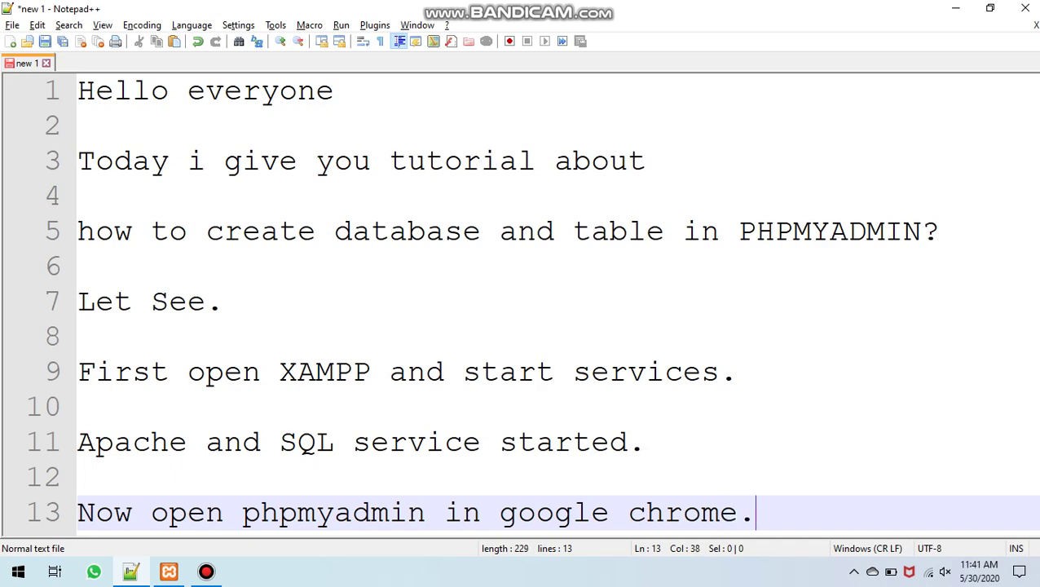
{"action": "key", "text": "Return"}
{"action": "key", "text": "Return"}
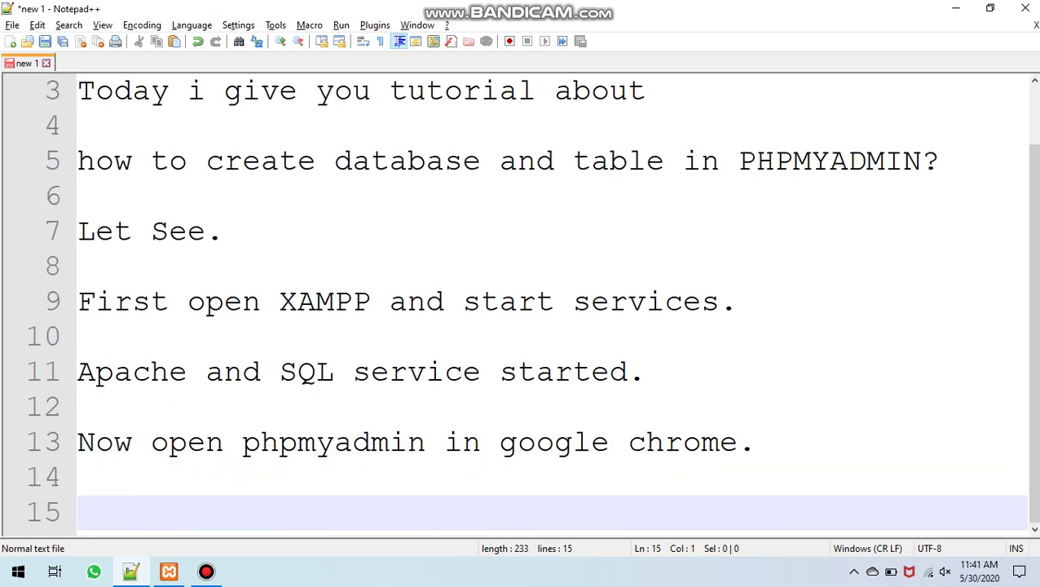
Step: Launch Google Chrome and load the phpMyAdmin page at localhost/phpmyadmin/
{"action": "key", "text": "alt+Tab"}
{"action": "key", "text": "super"}
{"action": "type", "text": "goo"}
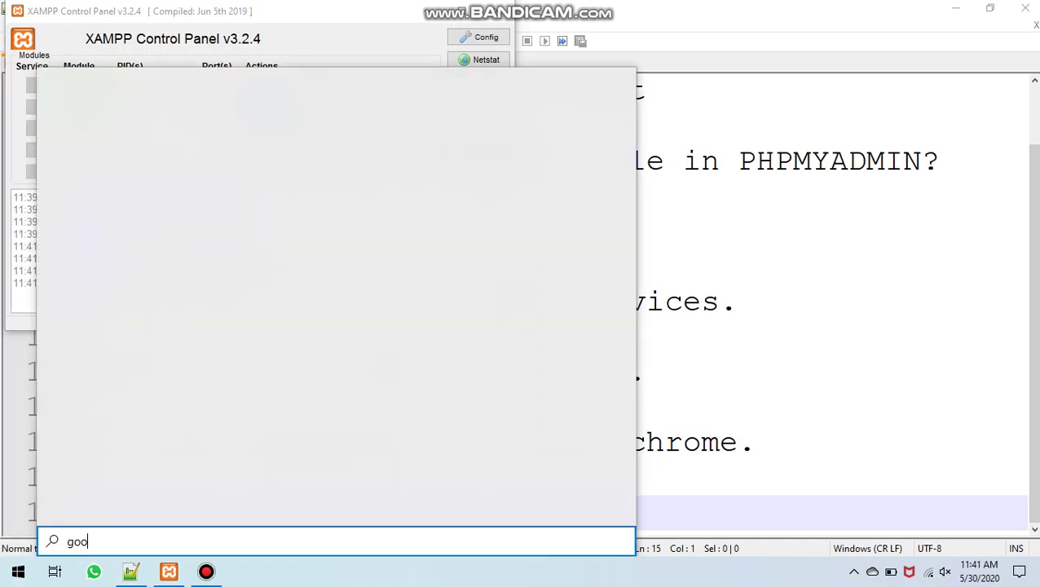
{"action": "key", "text": "Return"}
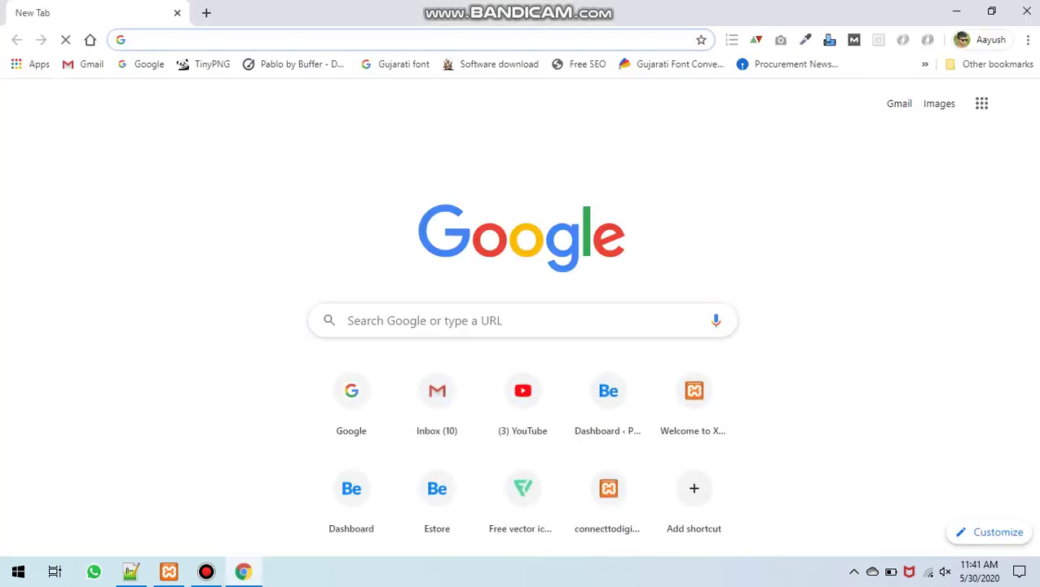
{"action": "type", "text": "localhost/p"}
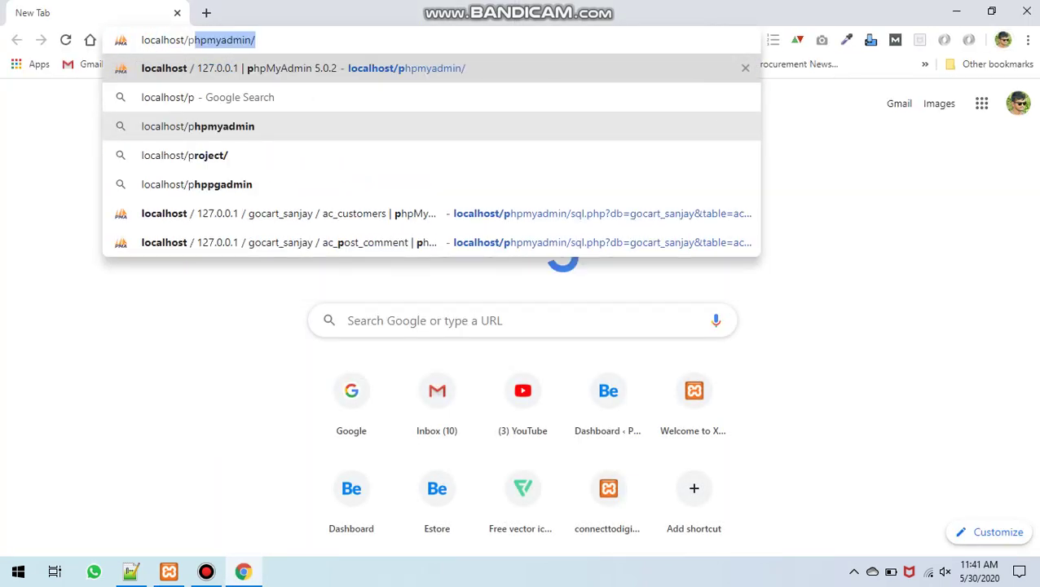
{"action": "type", "text": "p"}
{"action": "key", "text": "BackSpace"}
{"action": "type", "text": "hp"}
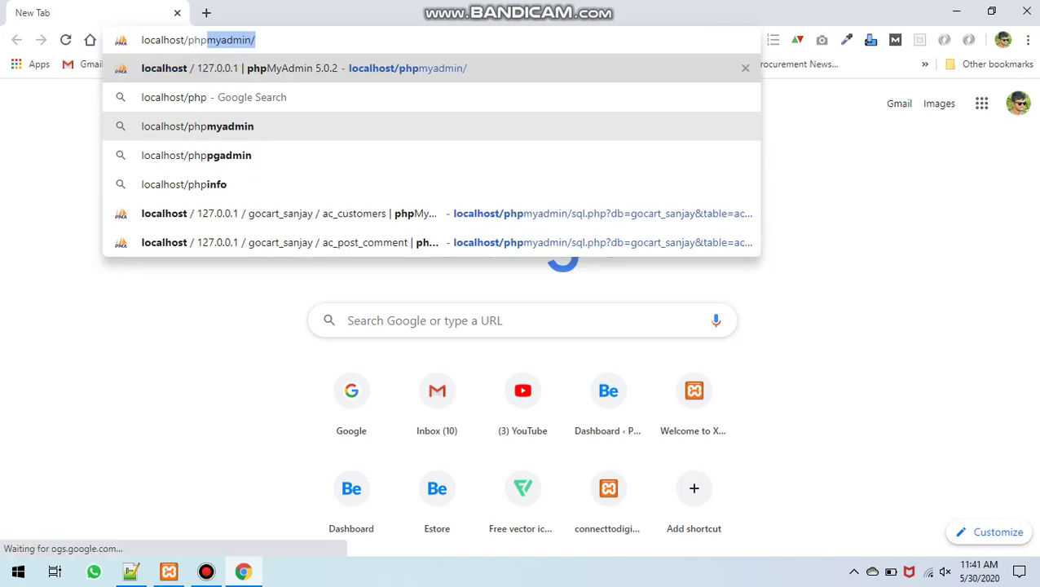
{"action": "key", "text": "Return"}
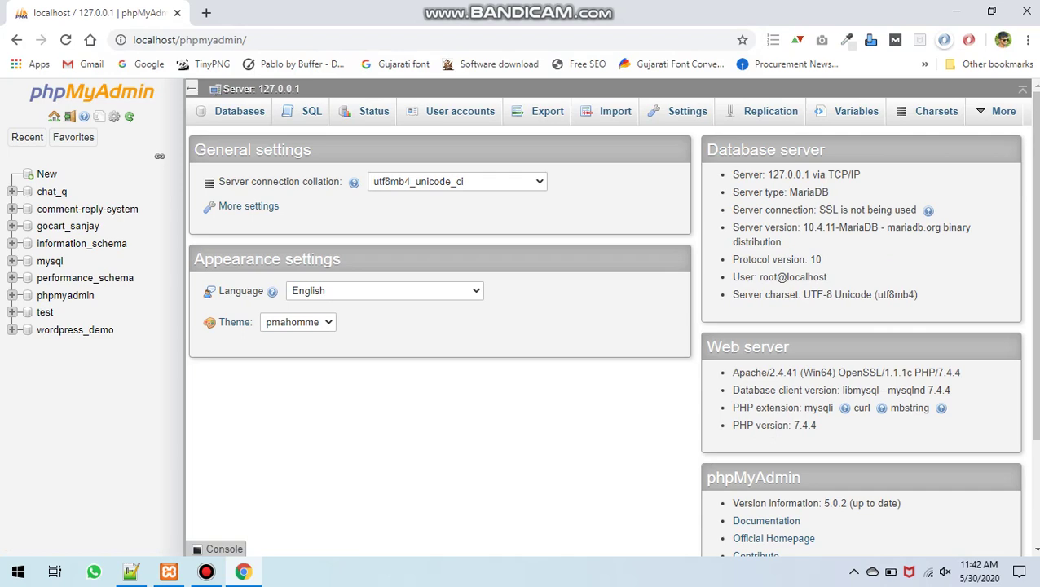
Step: Switch back to Notepad++ and delete all the text in the note
{"action": "key", "text": "alt+Tab"}
{"action": "key", "text": "alt+Tab"}
{"action": "key", "text": "Tab"}
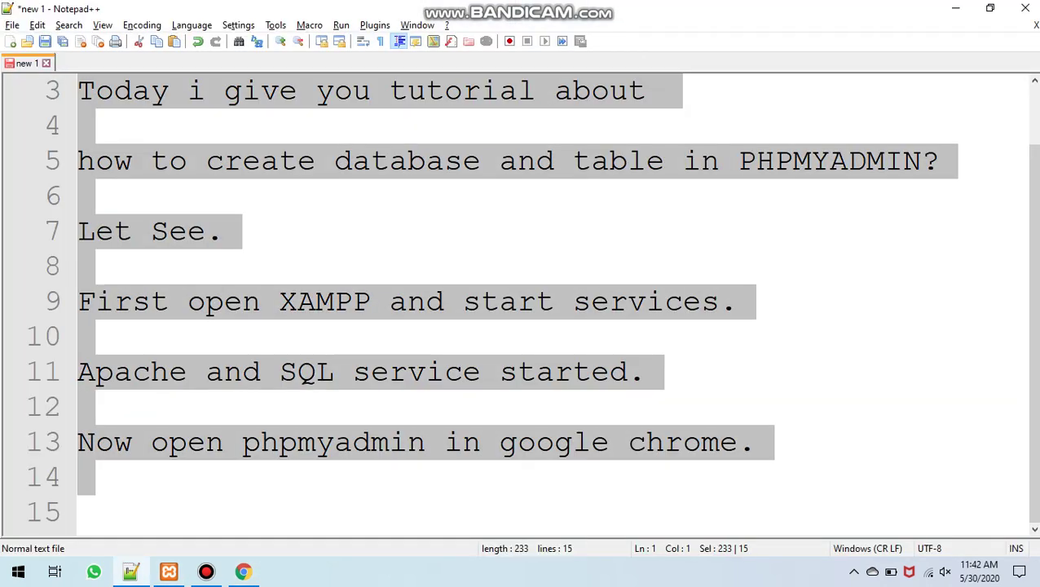
{"action": "key", "text": "ctrl+Home"}
{"action": "type", "text": "F"}
{"action": "key", "text": "Escape"}
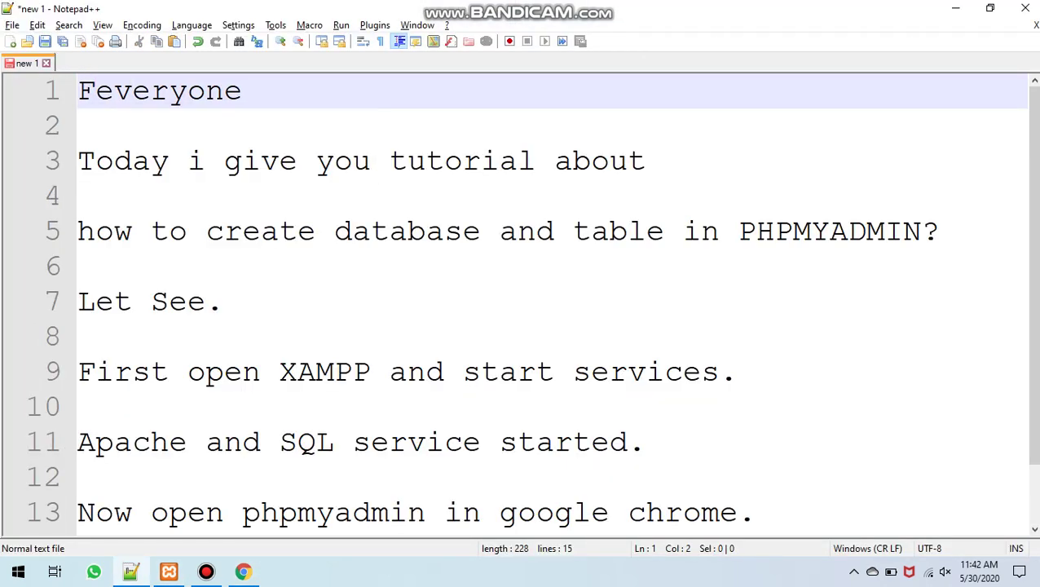
{"action": "key", "text": "ctrl+a"}
{"action": "key", "text": "BackSpace"}
Step: Write "First we create new Database." on line 1 of the emptied note and start a new line
{"action": "type", "text": "First "}
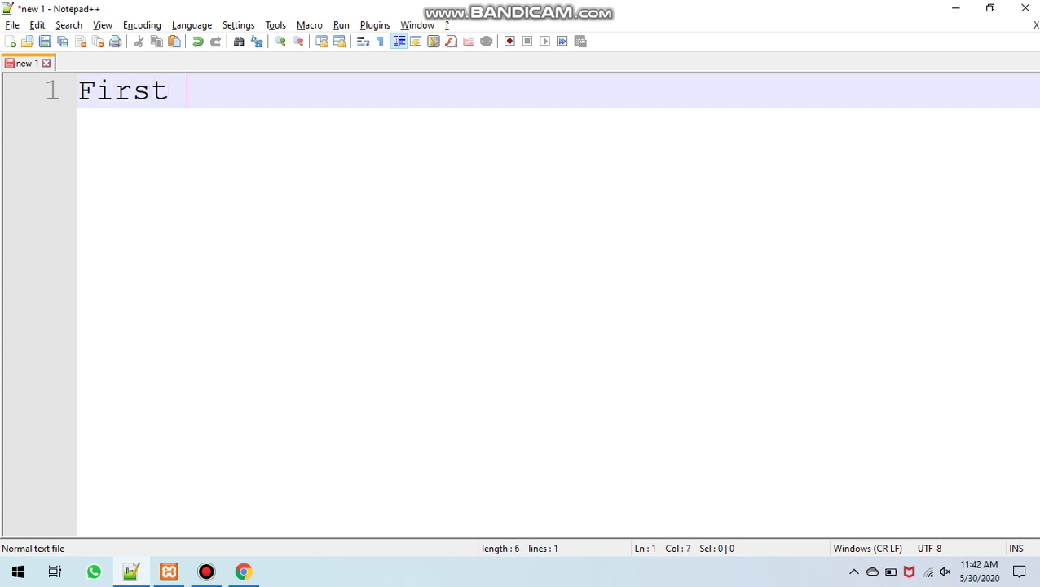
{"action": "type", "text": "we crea"}
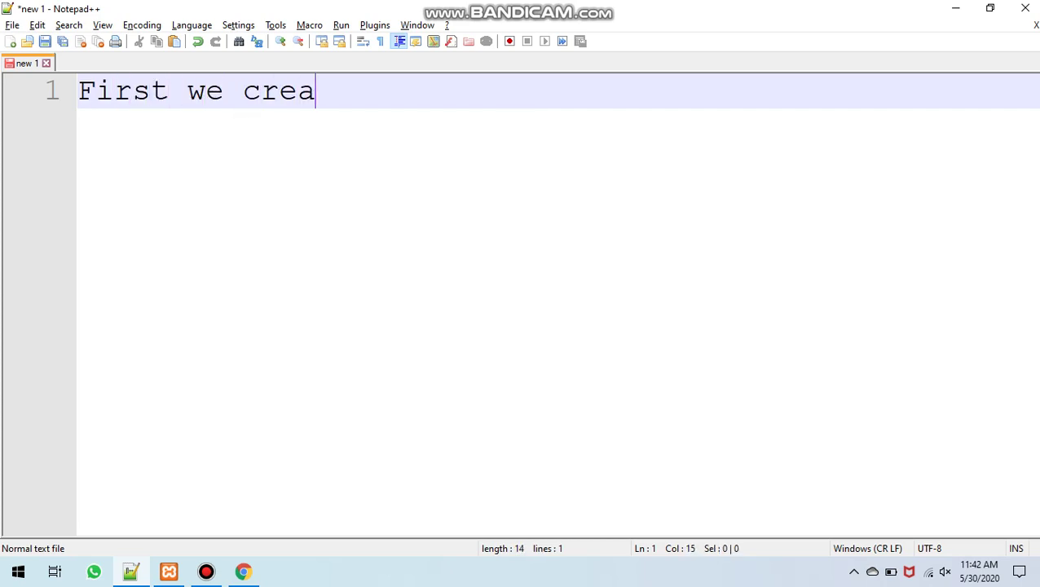
{"action": "type", "text": "te nn"}
{"action": "key", "text": "BackSpace"}
{"action": "type", "text": "ew "}
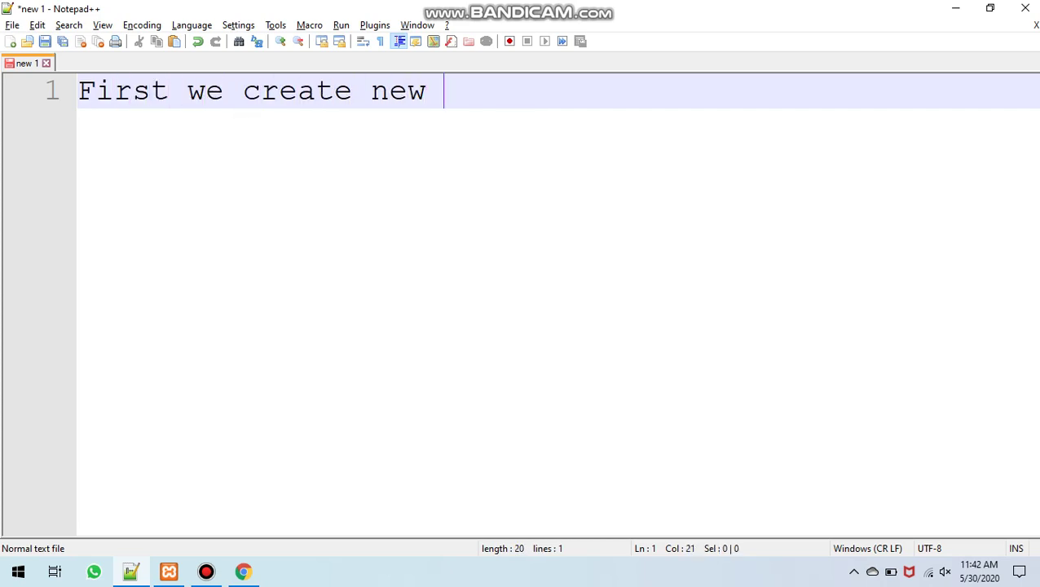
{"action": "type", "text": "Database"}
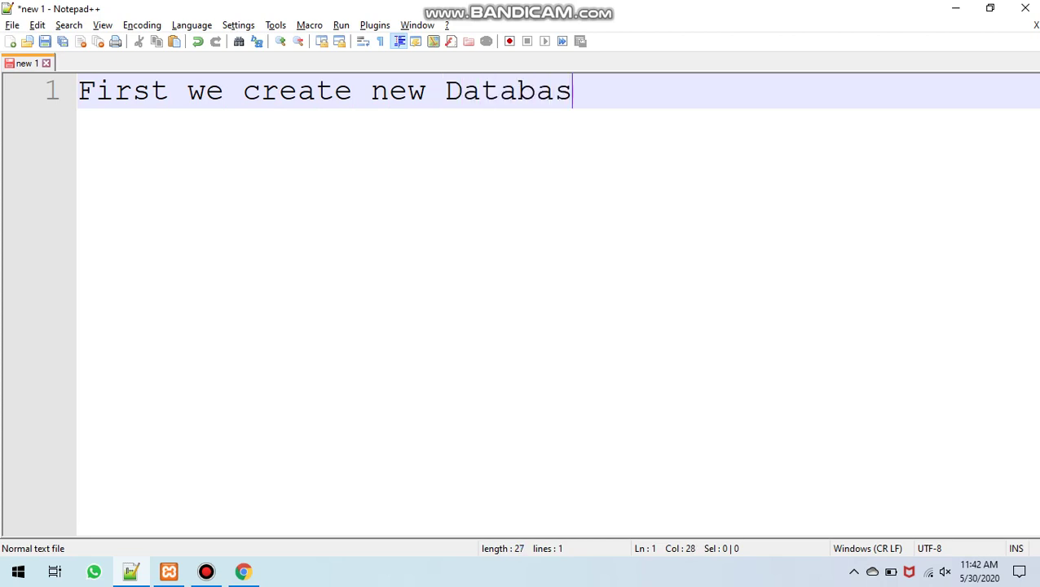
{"action": "type", "text": "."}
{"action": "key", "text": "Return"}
Step: Switch to phpMyAdmin in Chrome and create a database named Demo_database
{"action": "key", "text": "alt+Tab"}
{"action": "key", "text": "alt+Tab"}
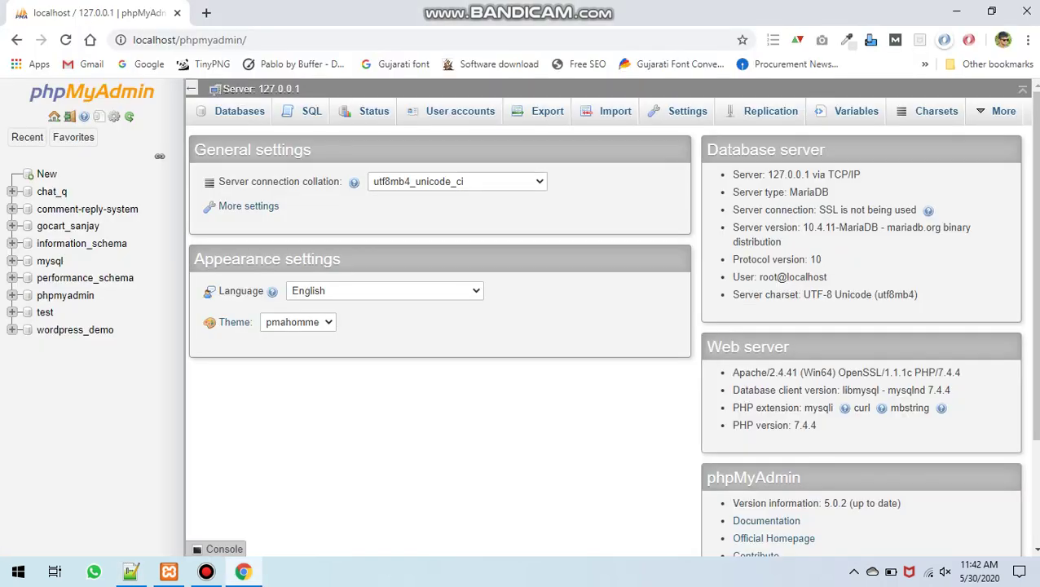
{"action": "left_click", "coordinate": [239, 111]}
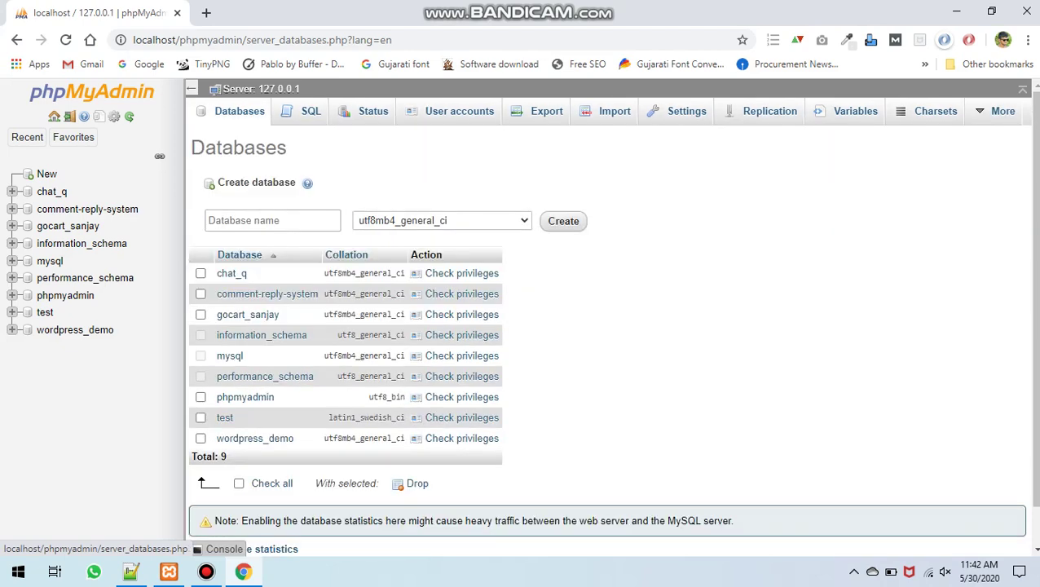
{"action": "left_click", "coordinate": [261, 220]}
{"action": "type", "text": "Demo_database"}
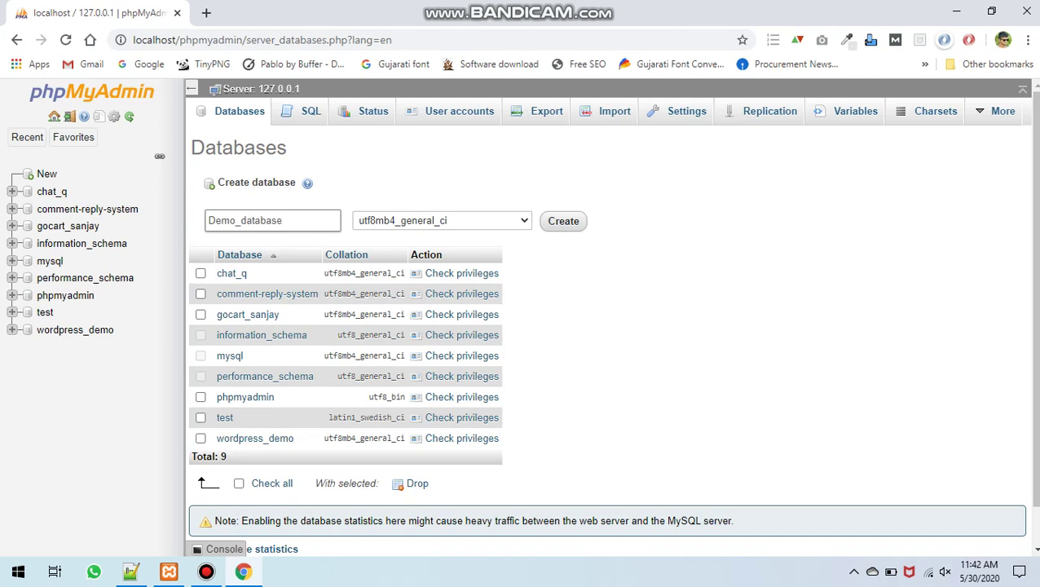
{"action": "key", "text": "Return"}
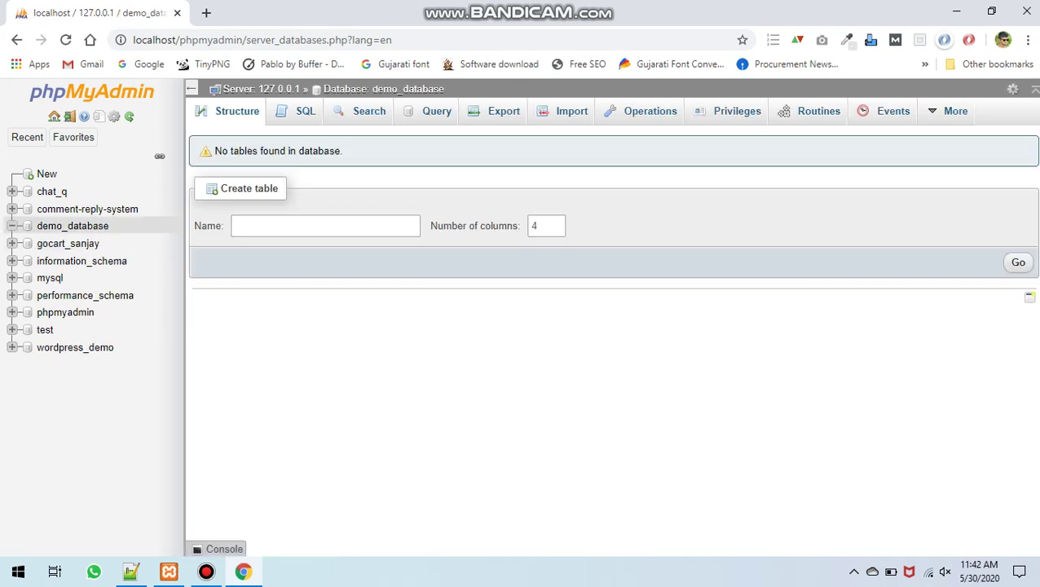
Step: Return to Notepad++ and write "Demo_database is created" on line 3, followed by a blank line
{"action": "key", "text": "alt+Tab"}
{"action": "key", "text": "alt+Tab"}
{"action": "key", "text": "alt+Tab"}
{"action": "key", "text": "Return"}
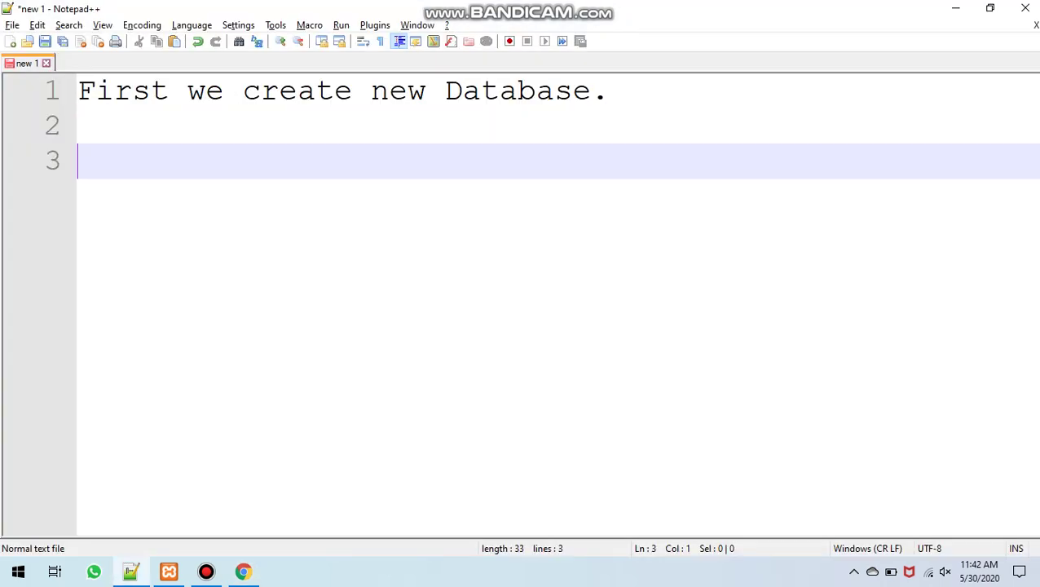
{"action": "type", "text": "Demo"}
{"action": "type", "text": "_datab"}
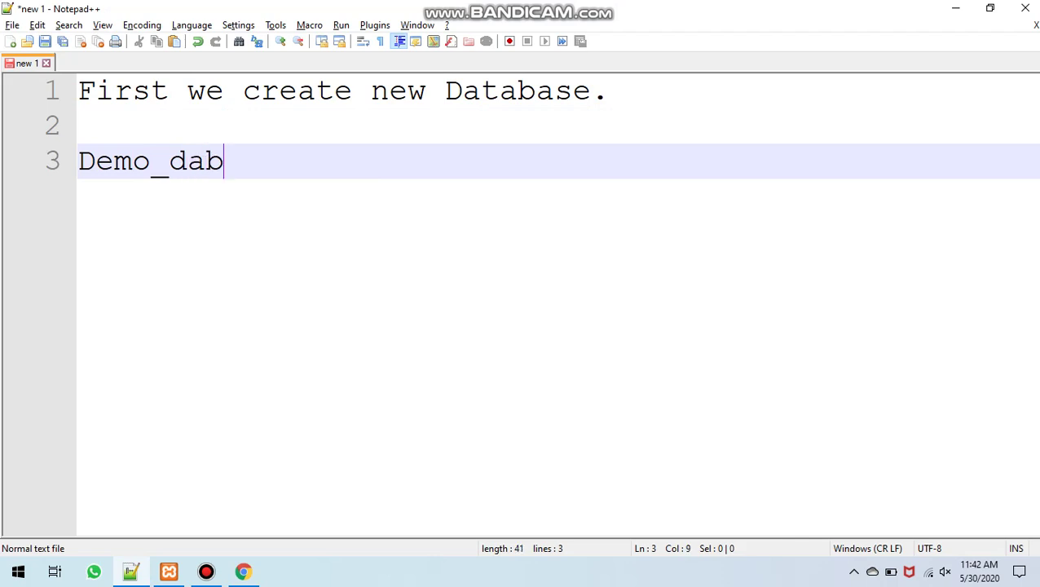
{"action": "key", "text": "BackSpace"}
{"action": "type", "text": "tabb"}
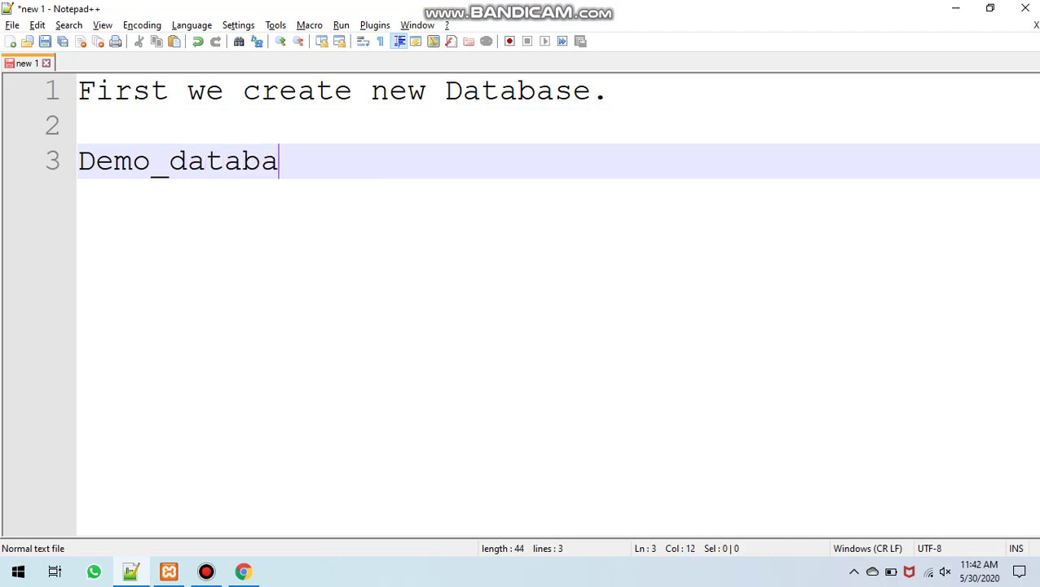
{"action": "type", "text": "se is c"}
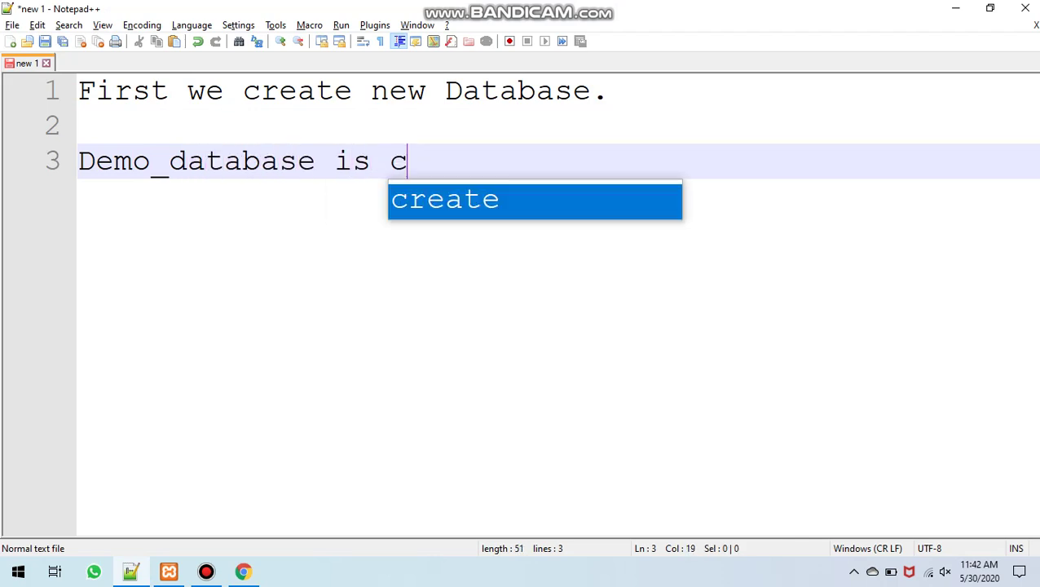
{"action": "type", "text": "reated"}
{"action": "key", "text": "Return"}
{"action": "key", "text": "Return"}
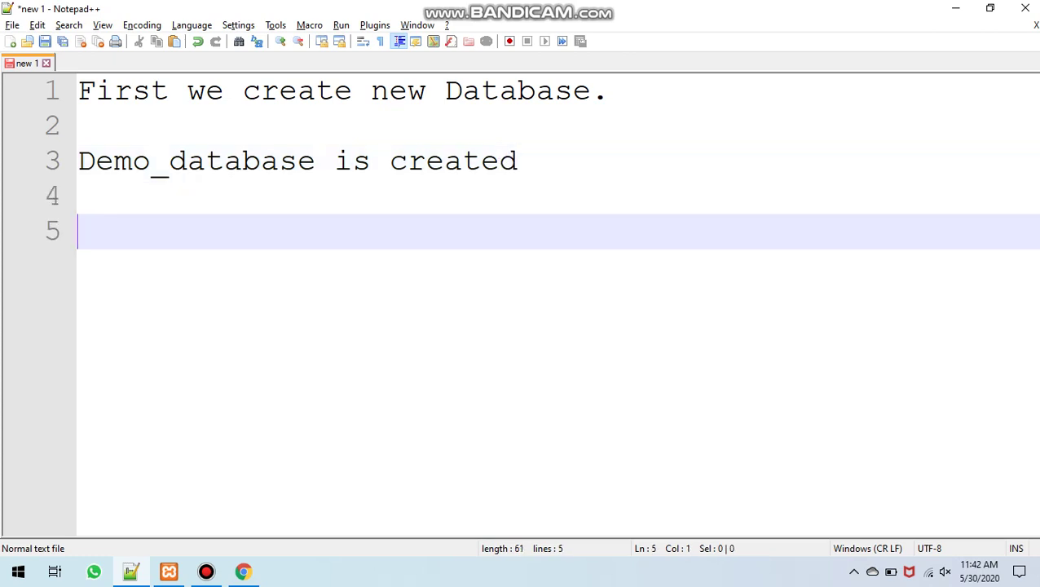
Step: Write "Now we create Table." on line 5 of the note and start a new line
{"action": "type", "text": "Now w"}
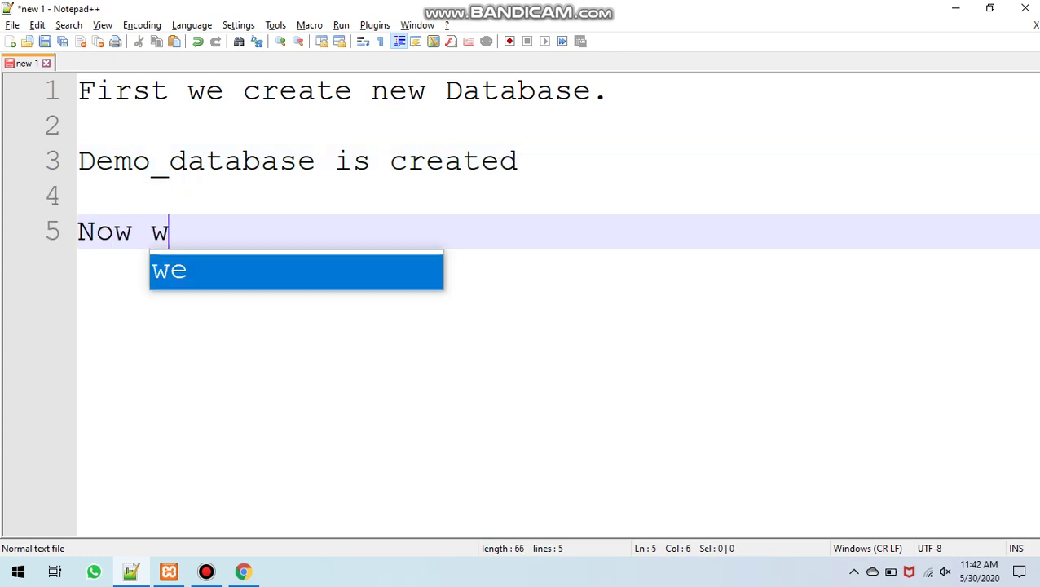
{"action": "type", "text": "e create"}
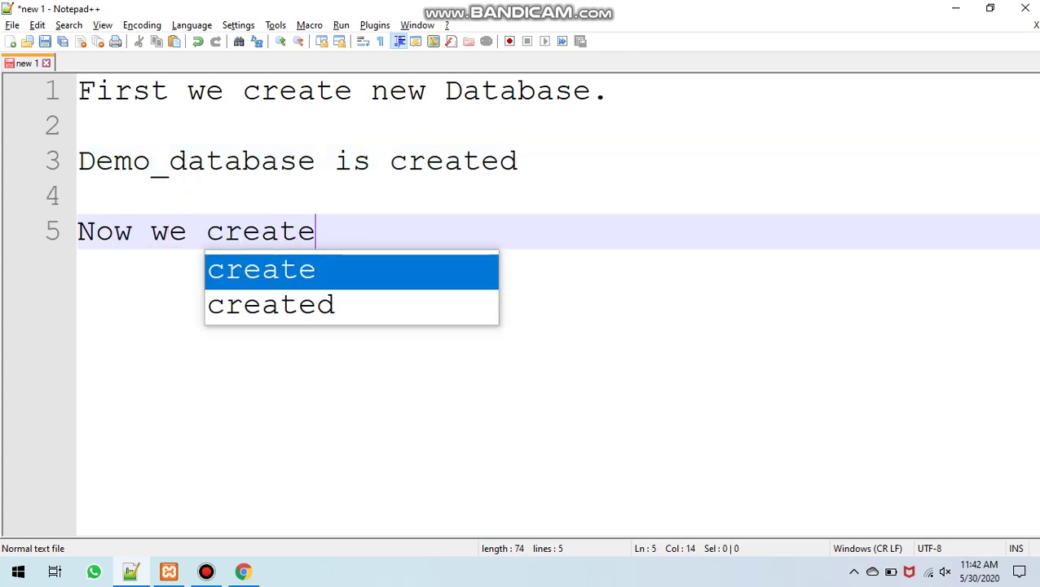
{"action": "type", "text": " Table."}
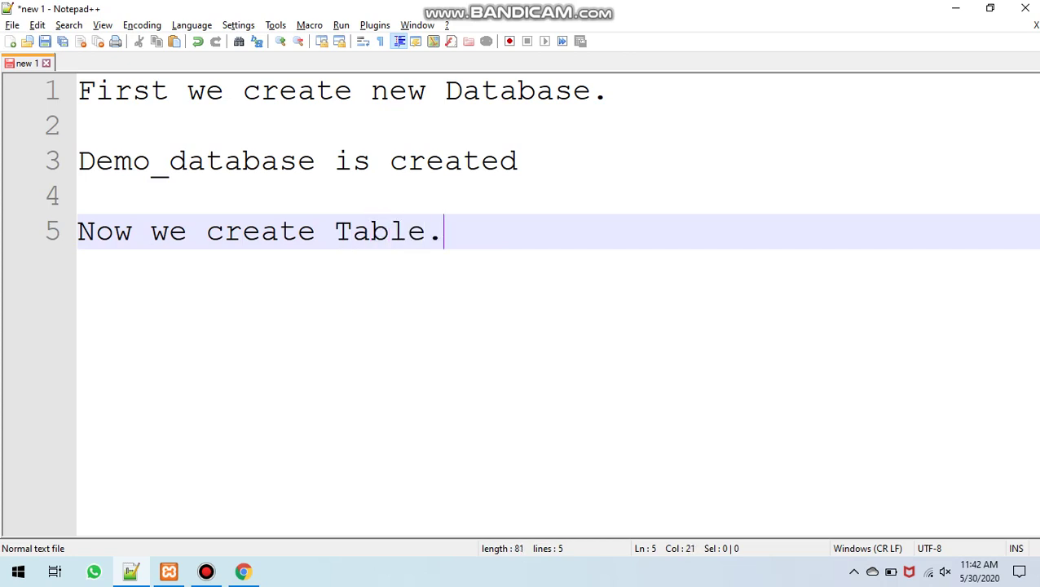
{"action": "key", "text": "Return"}
Step: Switch to phpMyAdmin in Chrome and start a new table named user with 4 columns in demo_database
{"action": "key", "text": "alt+Tab"}
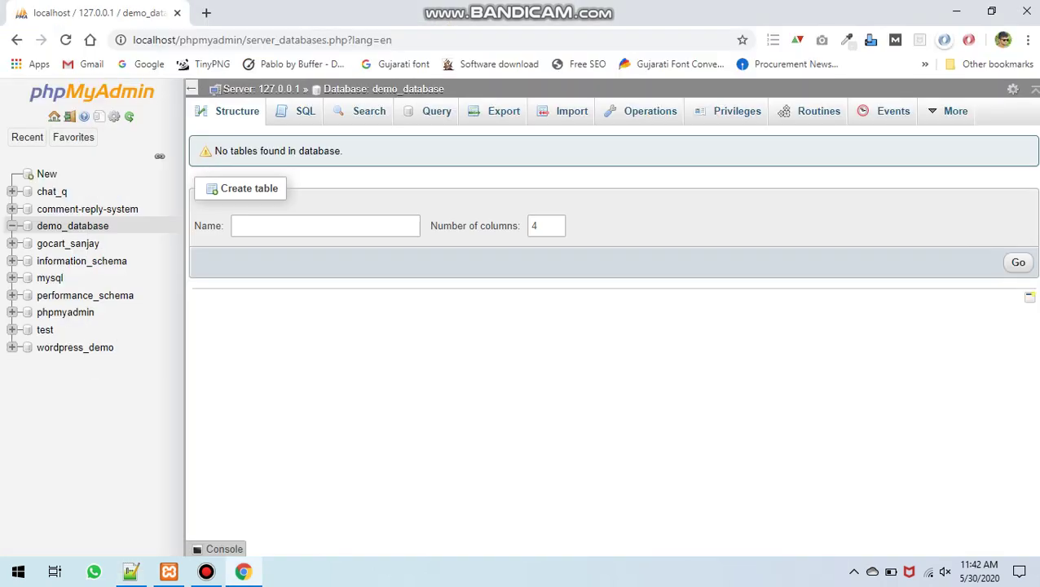
{"action": "left_click", "coordinate": [325, 226]}
{"action": "type", "text": "user"}
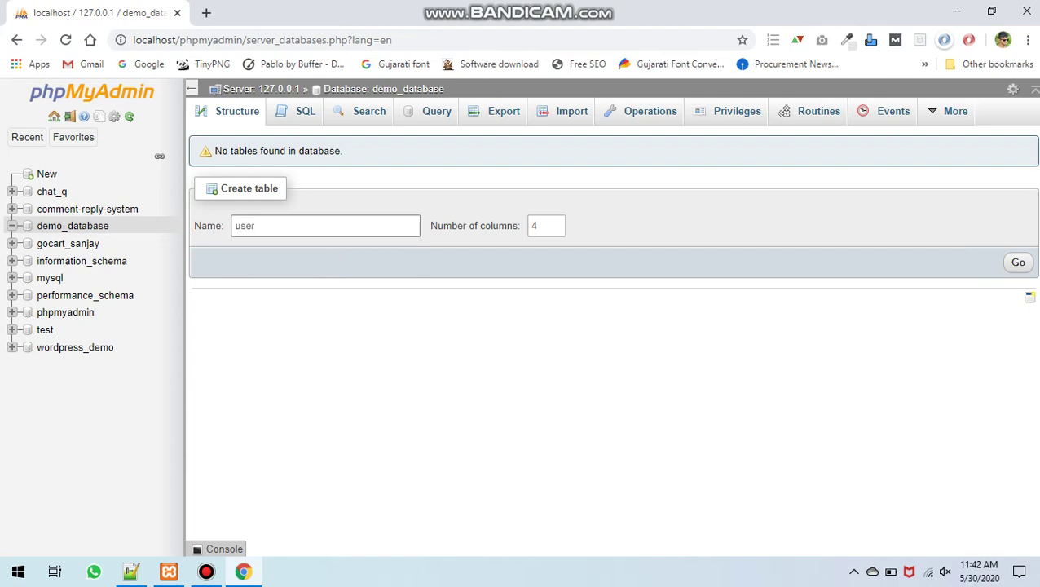
{"action": "right_click", "coordinate": [833, 257]}
{"action": "key", "text": "Escape"}
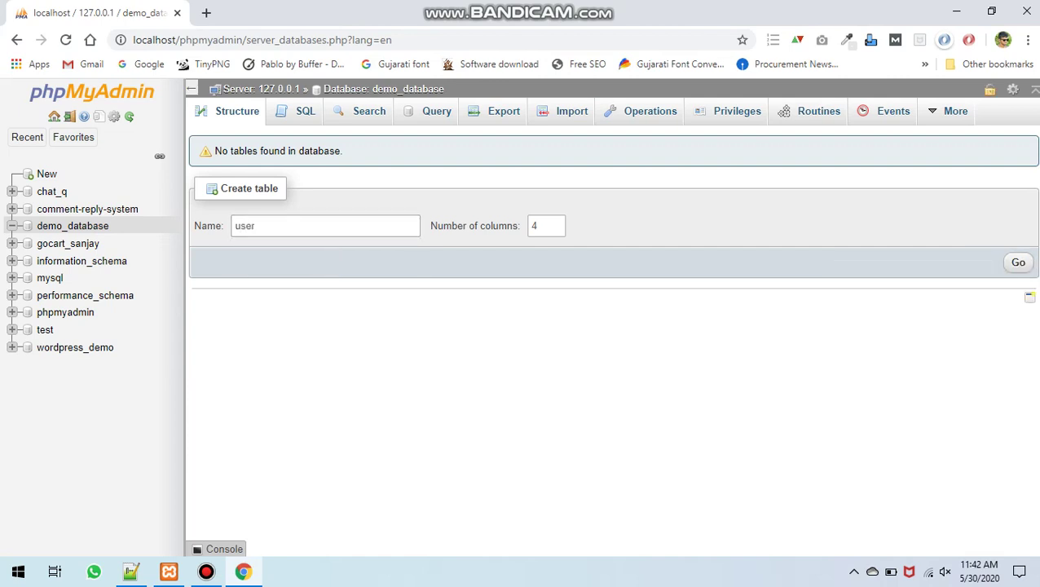
{"action": "left_click", "coordinate": [1019, 261]}
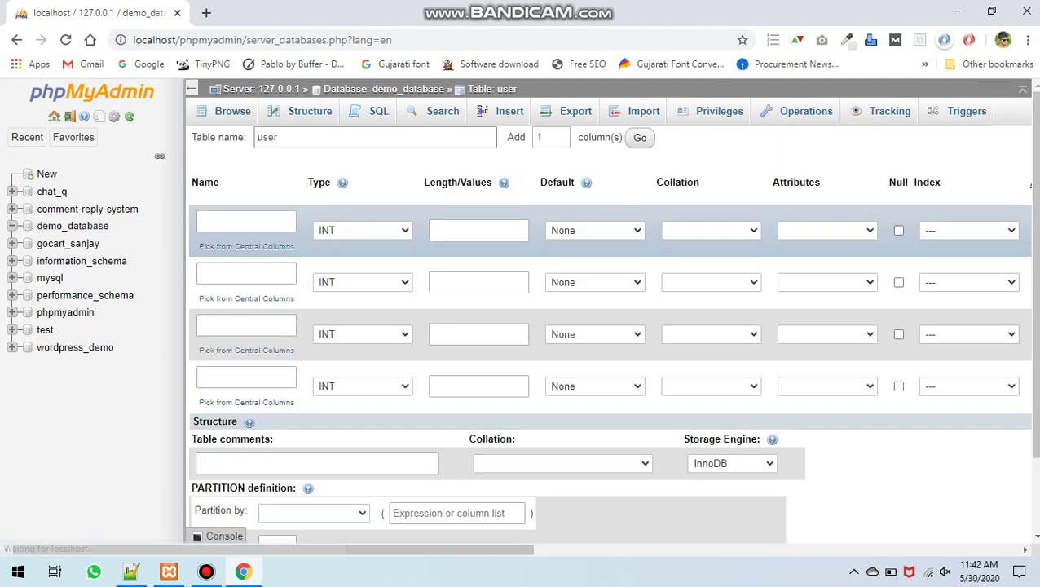
Step: Name the first column of the user table id and set its length to 11
{"action": "left_click", "coordinate": [212, 221]}
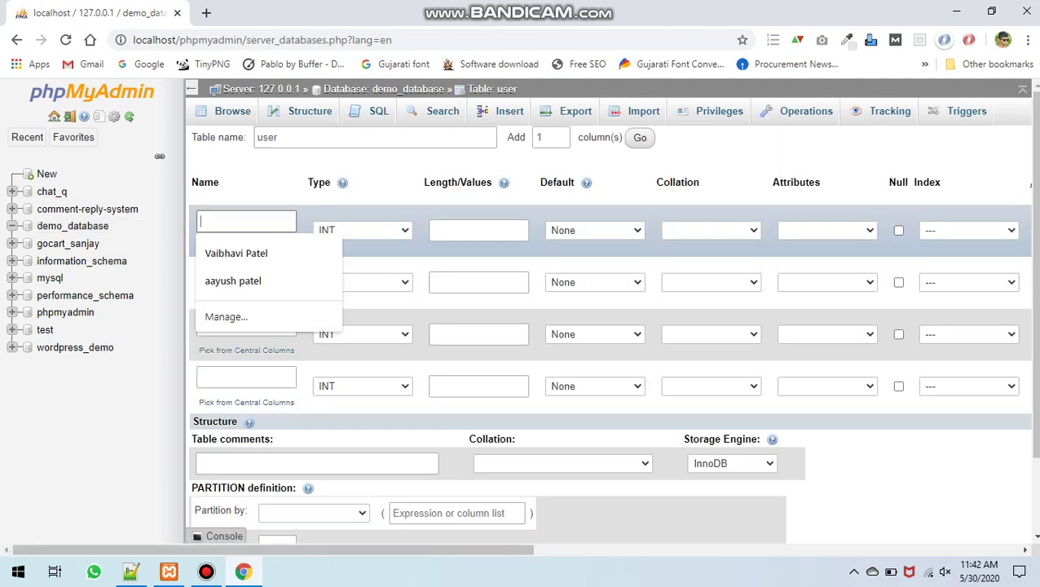
{"action": "type", "text": "id"}
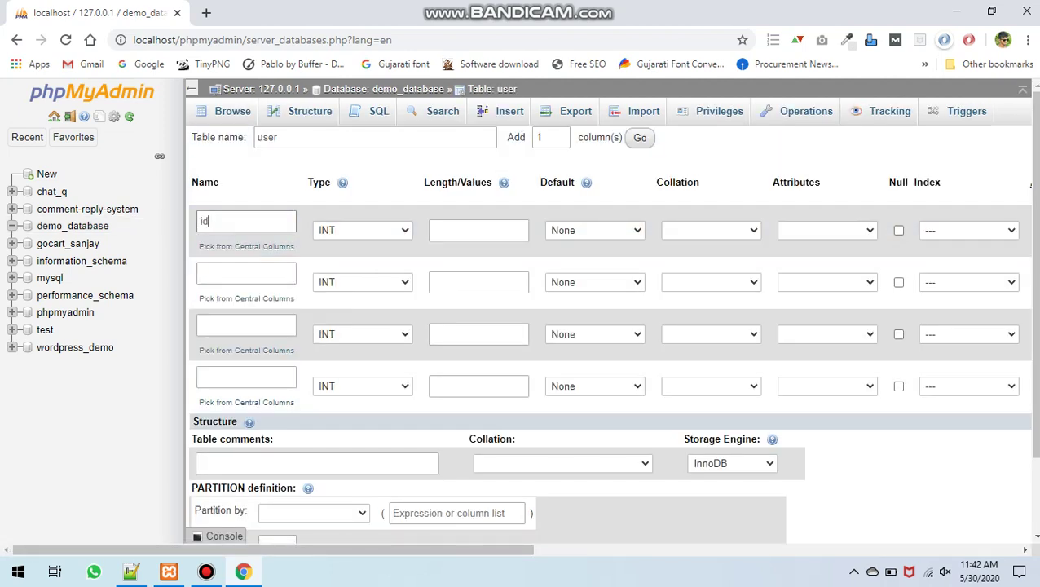
{"action": "left_click", "coordinate": [478, 230]}
{"action": "type", "text": "11"}
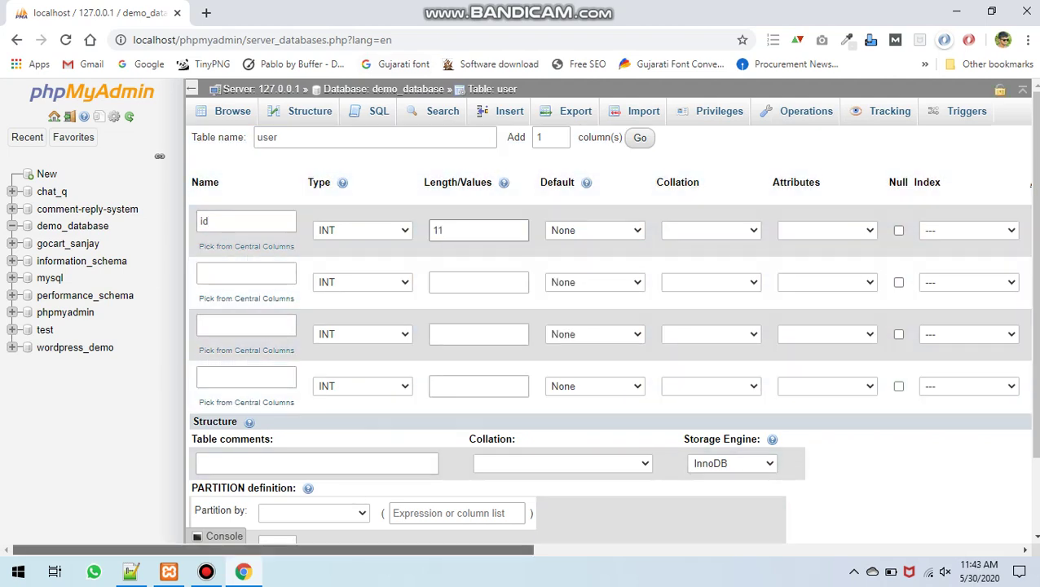
Step: Give the id column a PRIMARY index and enable auto-increment for it
{"action": "left_click_drag", "start_coordinate": [273, 550], "coordinate": [365, 549]}
{"action": "scroll", "coordinate": [608, 351], "scroll_direction": "right", "scroll_amount": 1}
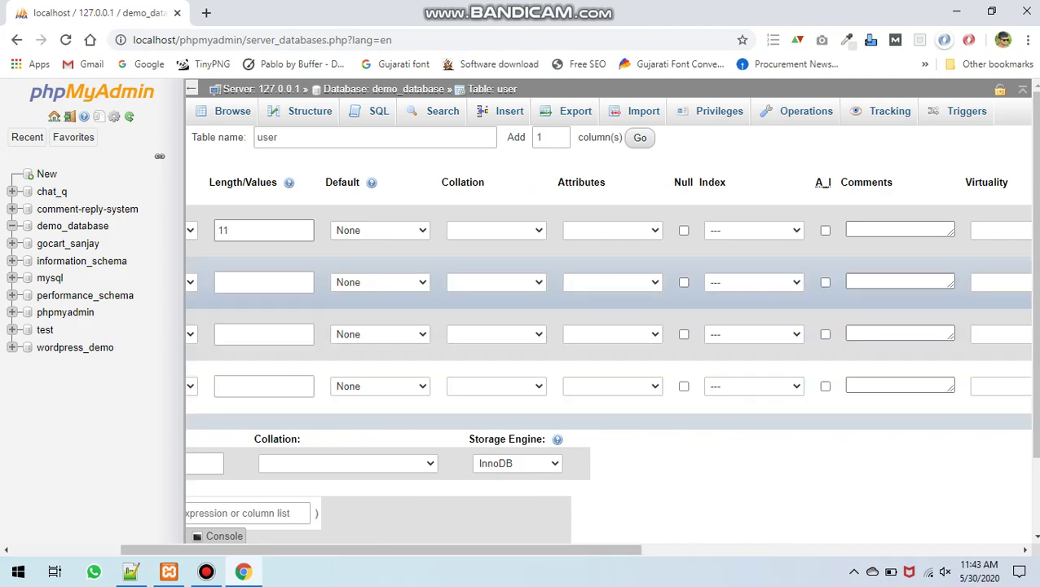
{"action": "left_click", "coordinate": [753, 230]}
{"action": "left_click", "coordinate": [733, 258]}
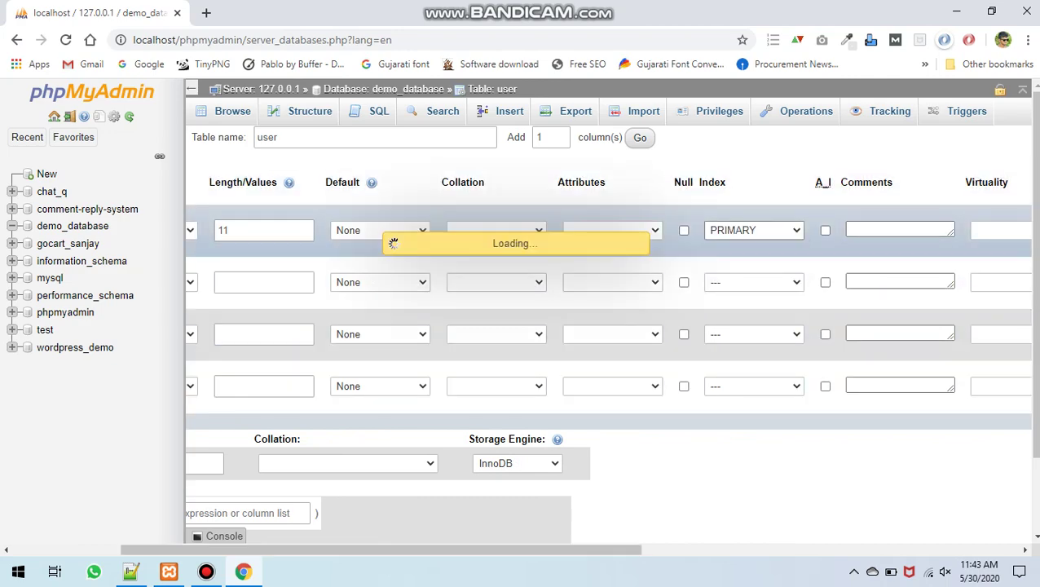
{"action": "left_click", "coordinate": [594, 423]}
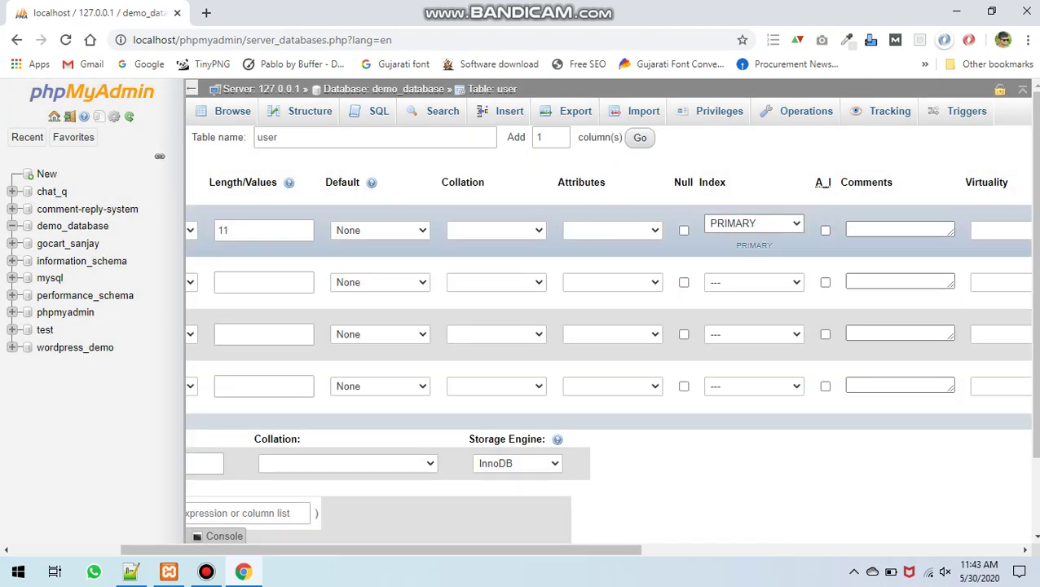
{"action": "left_click", "coordinate": [826, 230]}
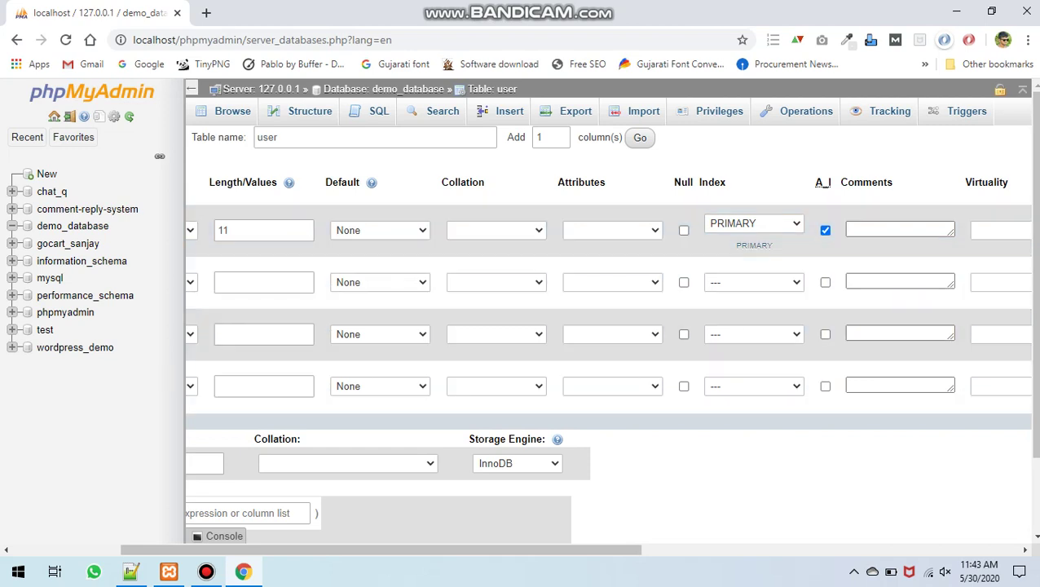
{"action": "left_click_drag", "start_coordinate": [383, 550], "coordinate": [263, 549]}
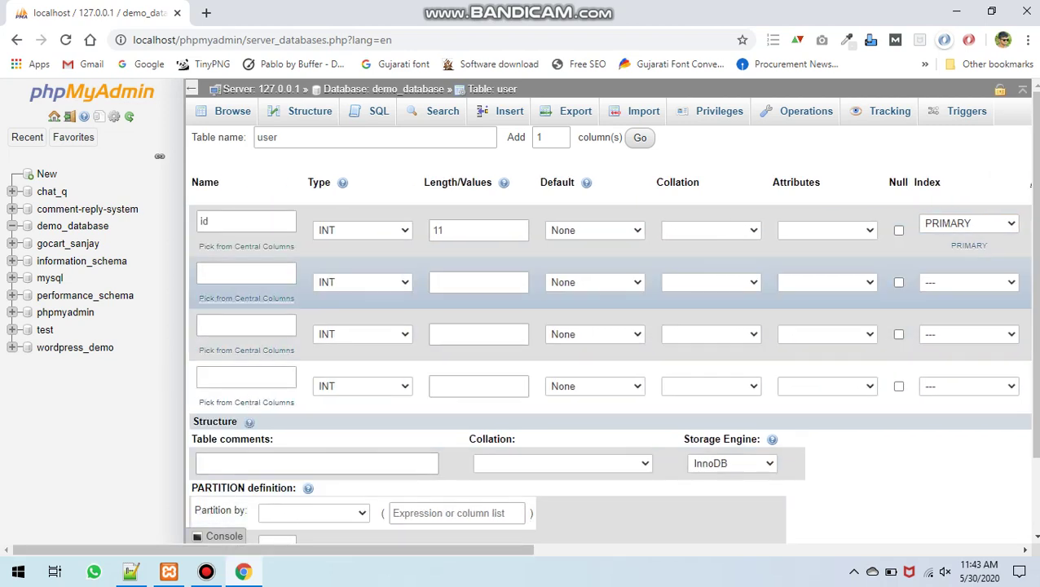
Step: Define the second column of the user table as name, with type VARCHAR and length 50
{"action": "left_click", "coordinate": [247, 273]}
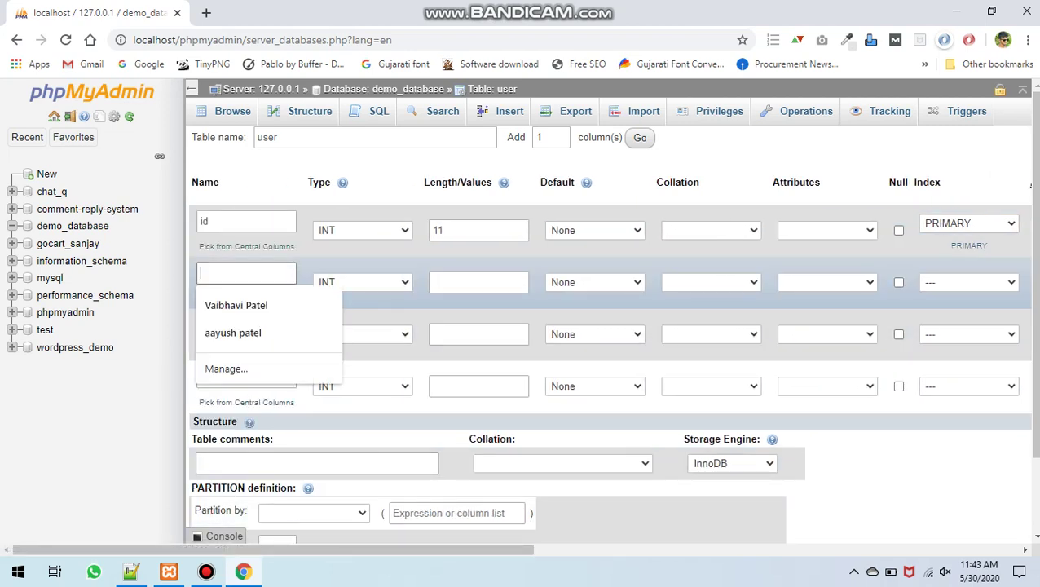
{"action": "type", "text": "name"}
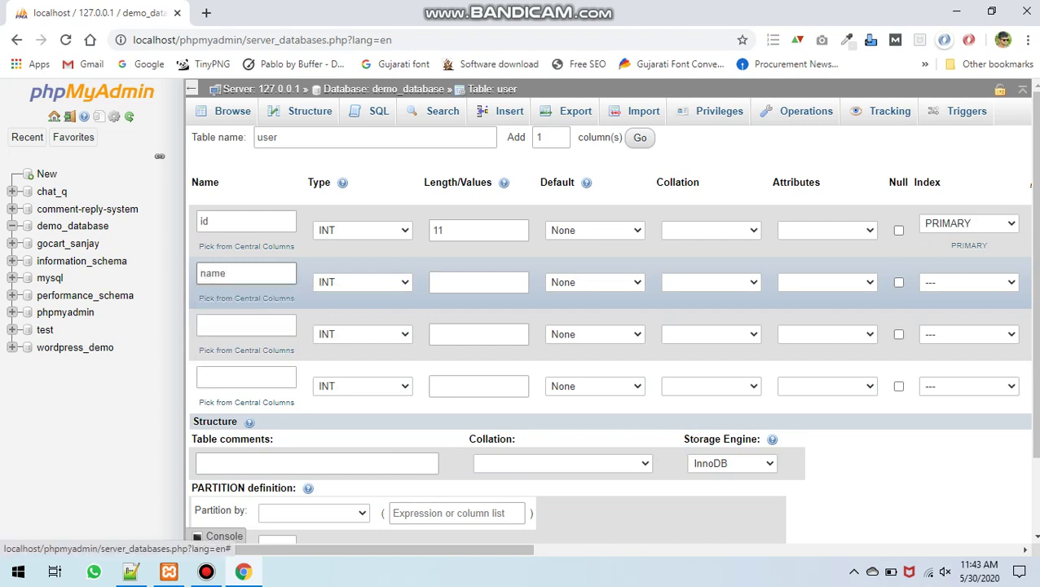
{"action": "left_click", "coordinate": [363, 282]}
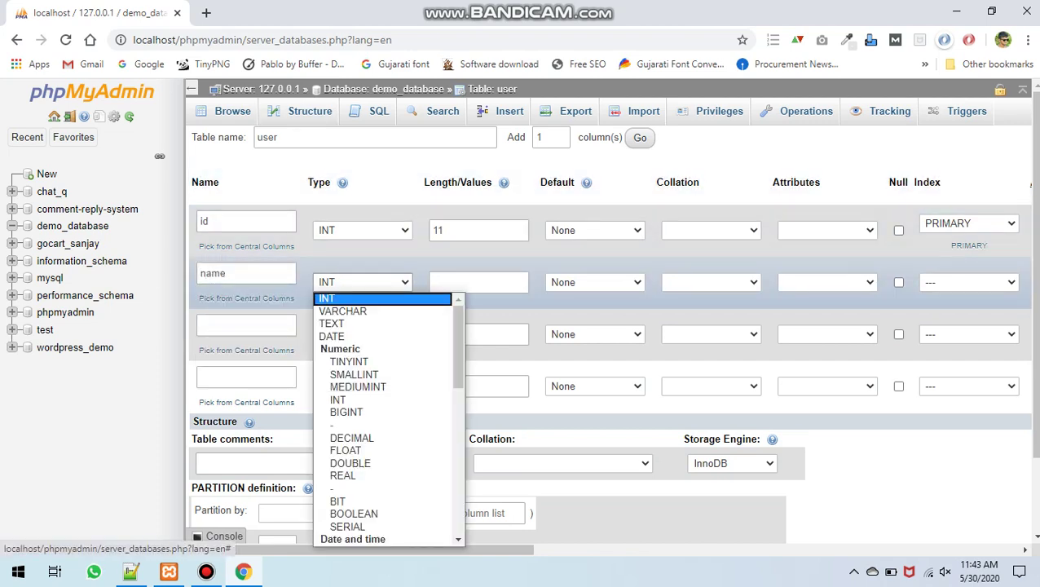
{"action": "left_click", "coordinate": [342, 311]}
{"action": "left_click", "coordinate": [479, 283]}
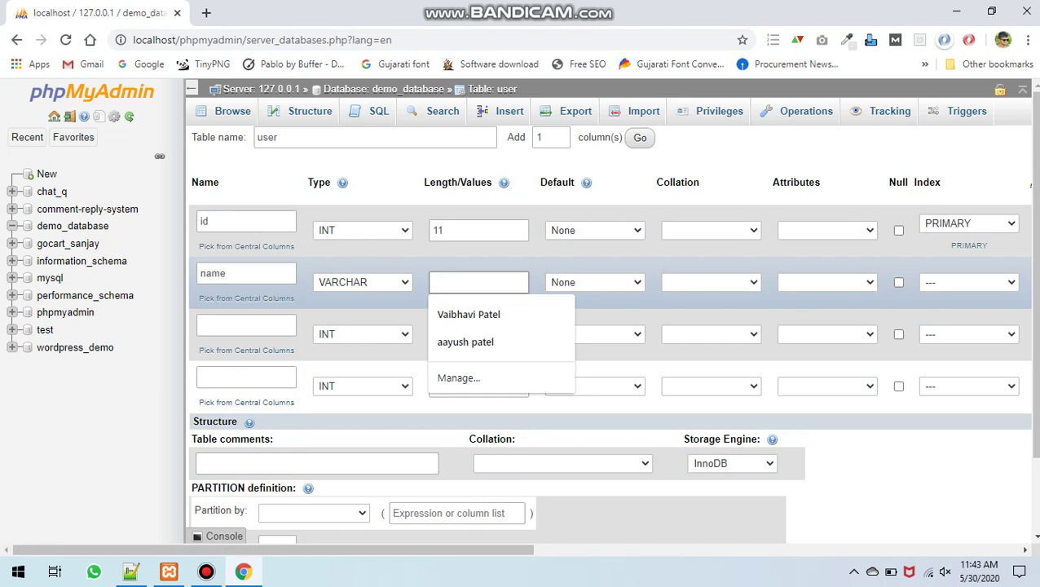
{"action": "type", "text": "50"}
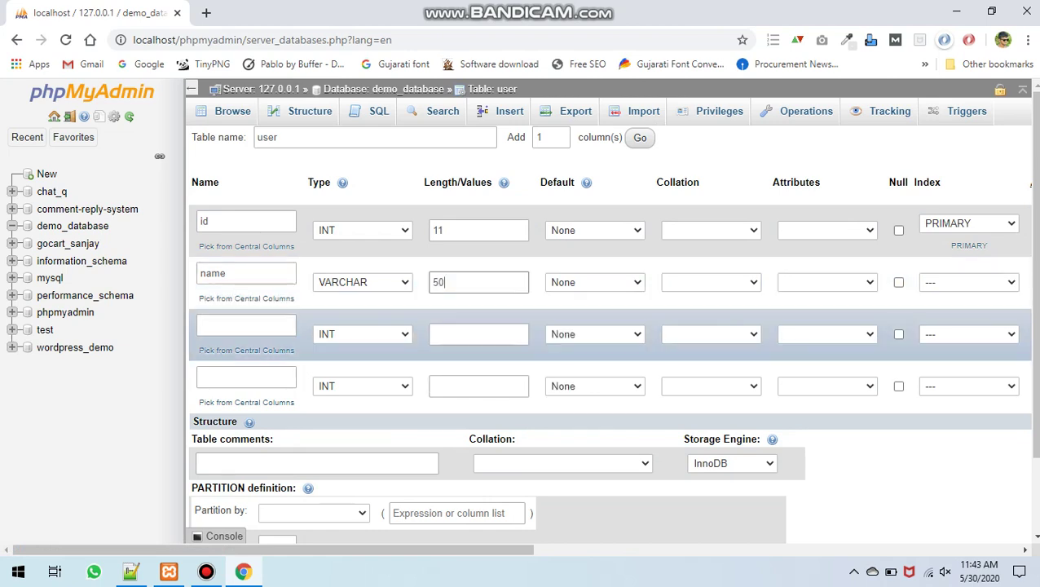
Step: Define the third column of the user table as mobile, with type VARCHAR and length 20
{"action": "left_click", "coordinate": [245, 325]}
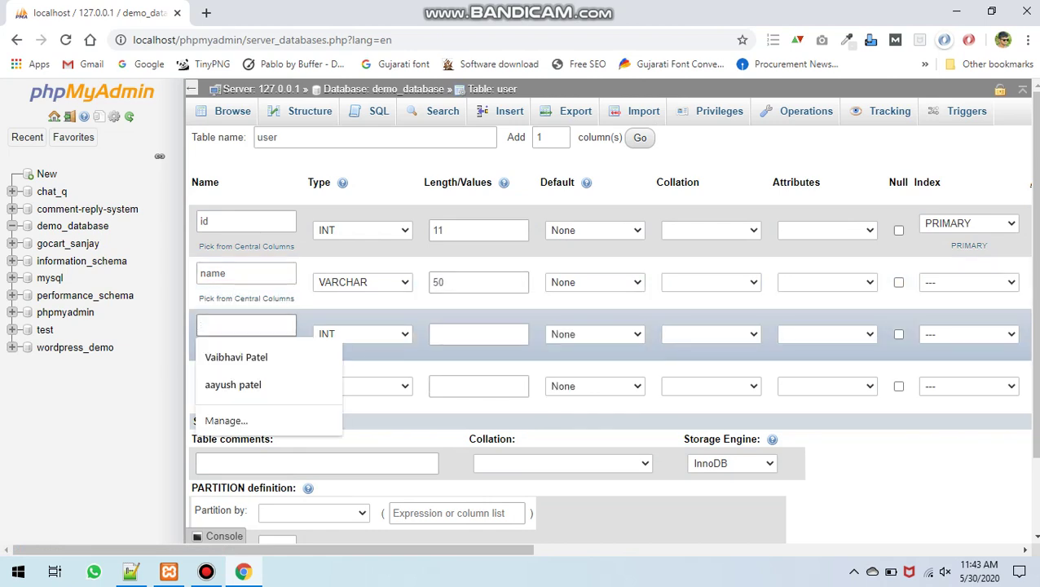
{"action": "type", "text": "mobile"}
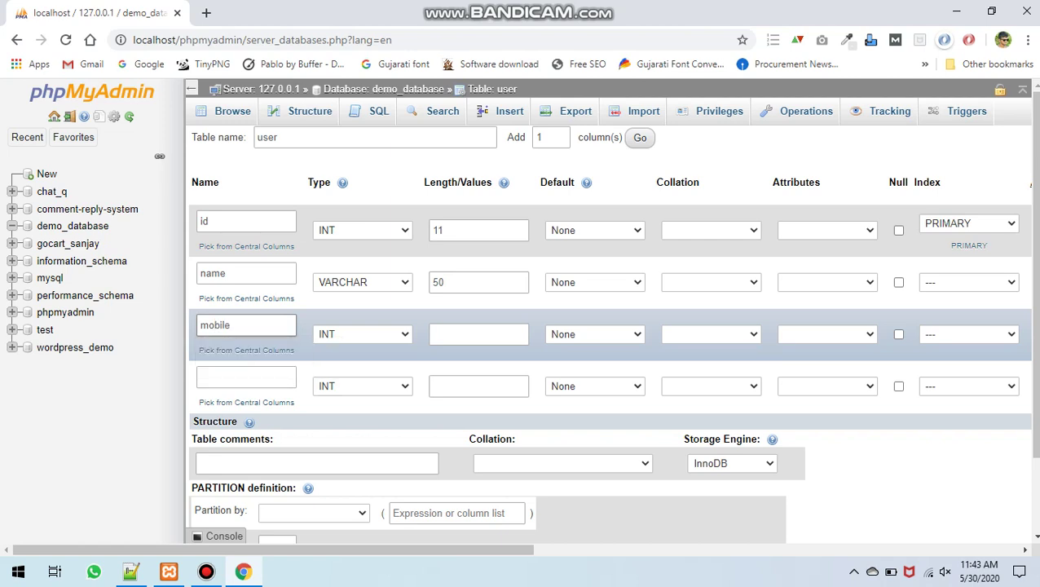
{"action": "left_click", "coordinate": [363, 334]}
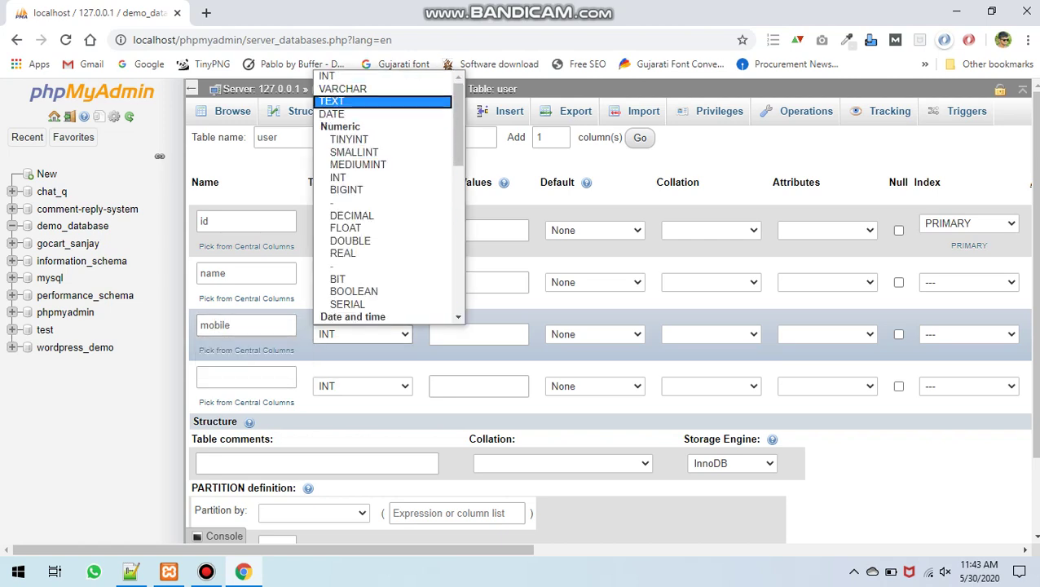
{"action": "left_click", "coordinate": [342, 88]}
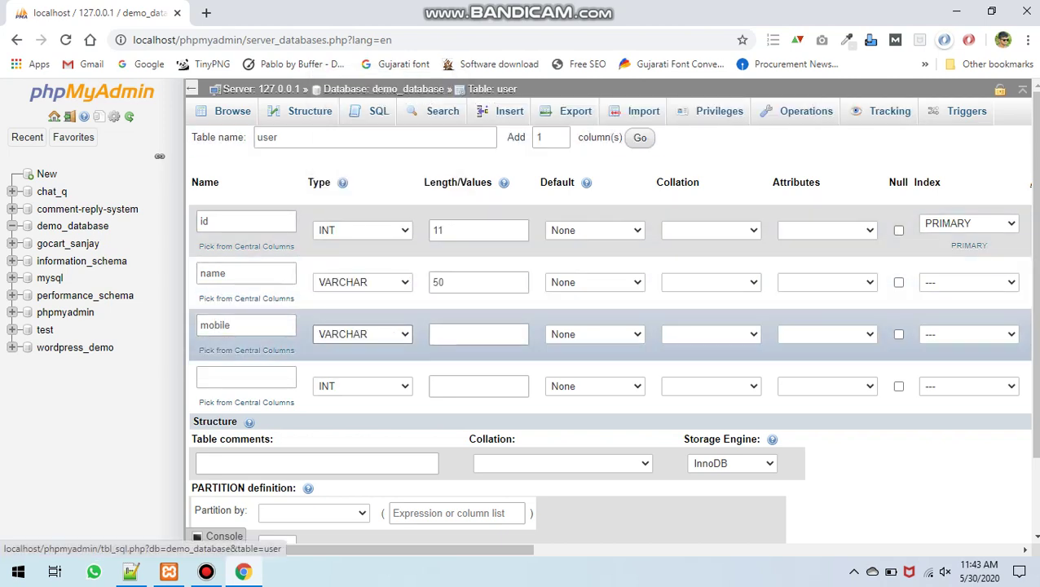
{"action": "left_click", "coordinate": [479, 334]}
{"action": "type", "text": "20"}
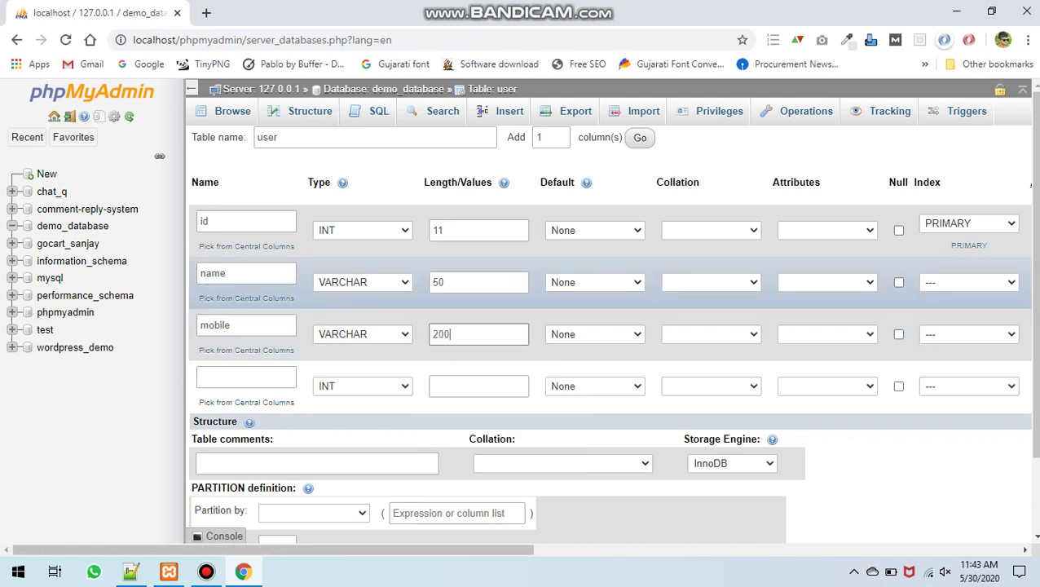
Step: Define the fourth column as gender, with type VARCHAR and length 50, and save the user table
{"action": "left_click", "coordinate": [245, 376]}
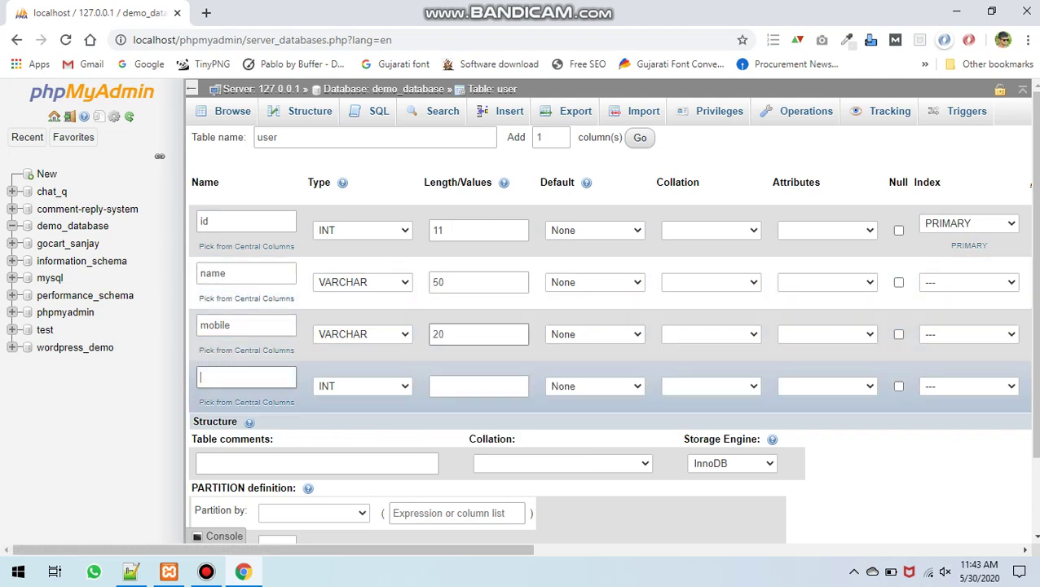
{"action": "type", "text": "gender"}
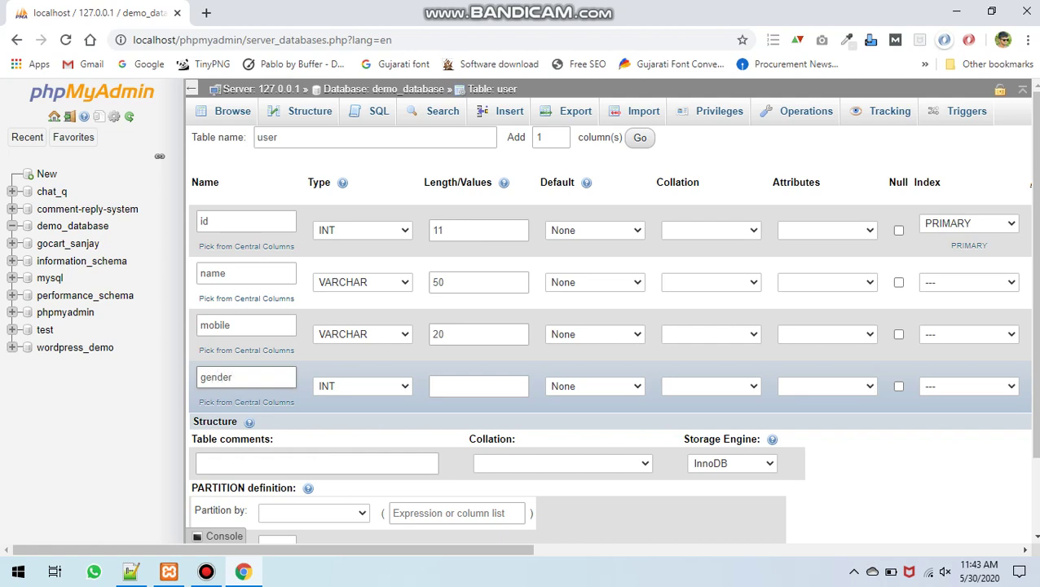
{"action": "left_click", "coordinate": [362, 386]}
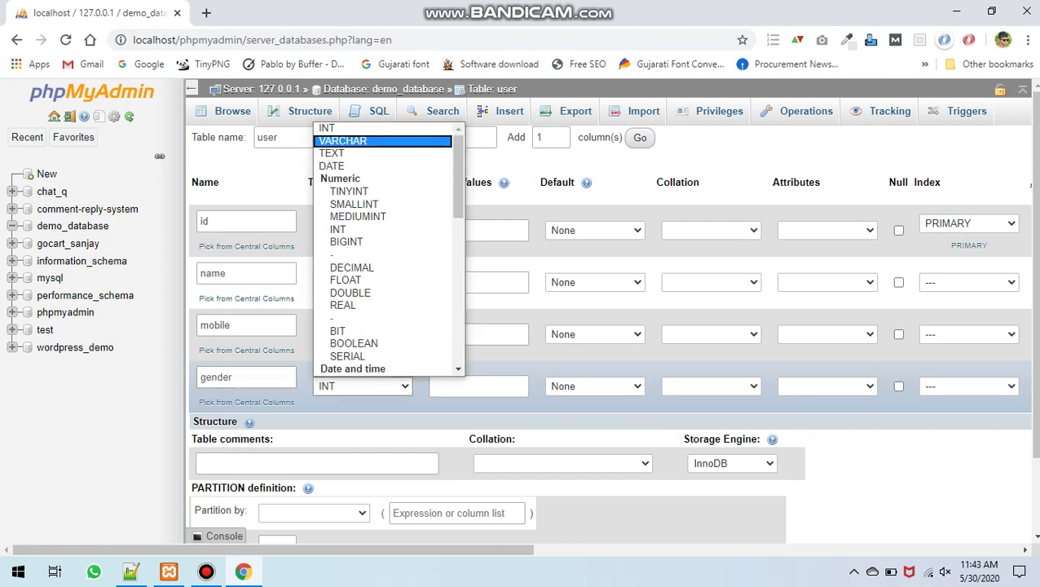
{"action": "left_click", "coordinate": [342, 142]}
{"action": "left_click", "coordinate": [479, 386]}
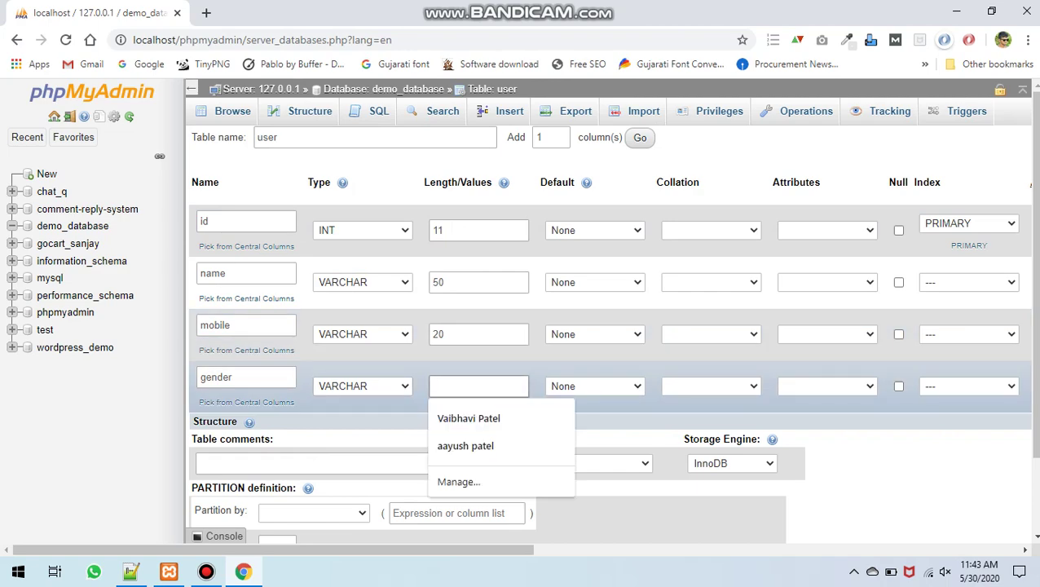
{"action": "type", "text": "50"}
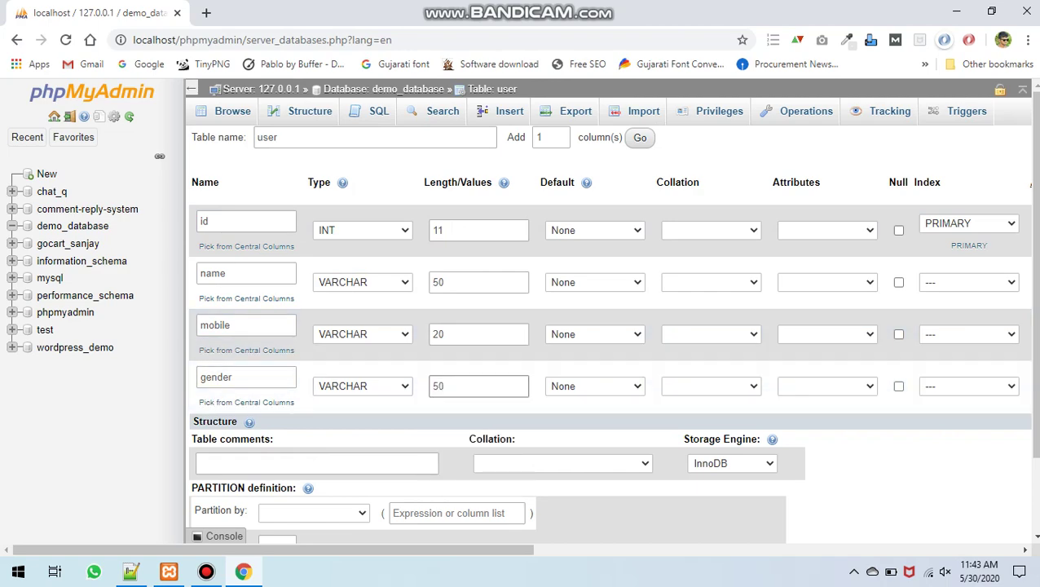
{"action": "scroll", "coordinate": [610, 326], "scroll_direction": "down", "scroll_amount": 2}
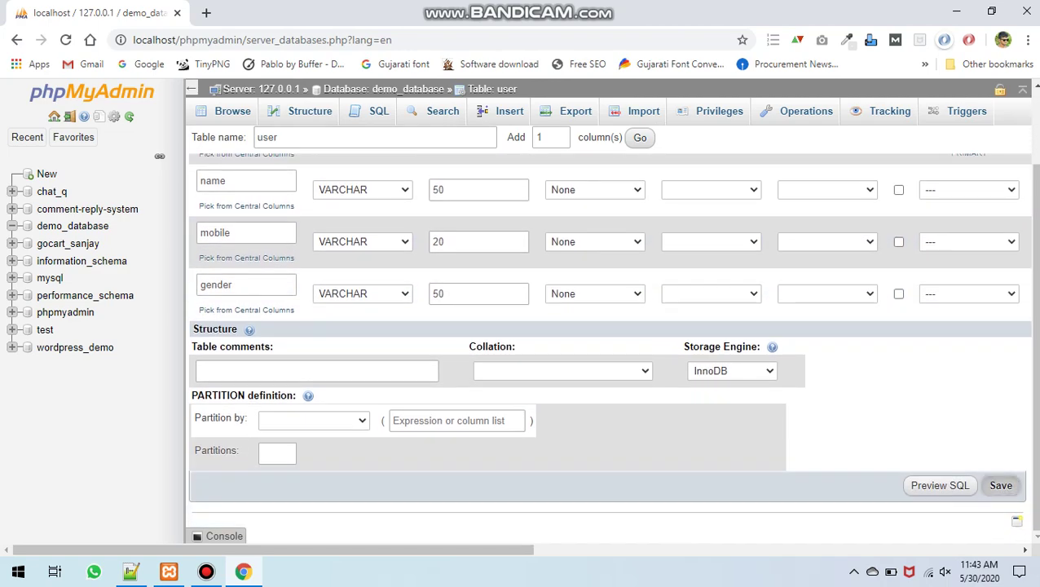
{"action": "left_click", "coordinate": [1000, 485]}
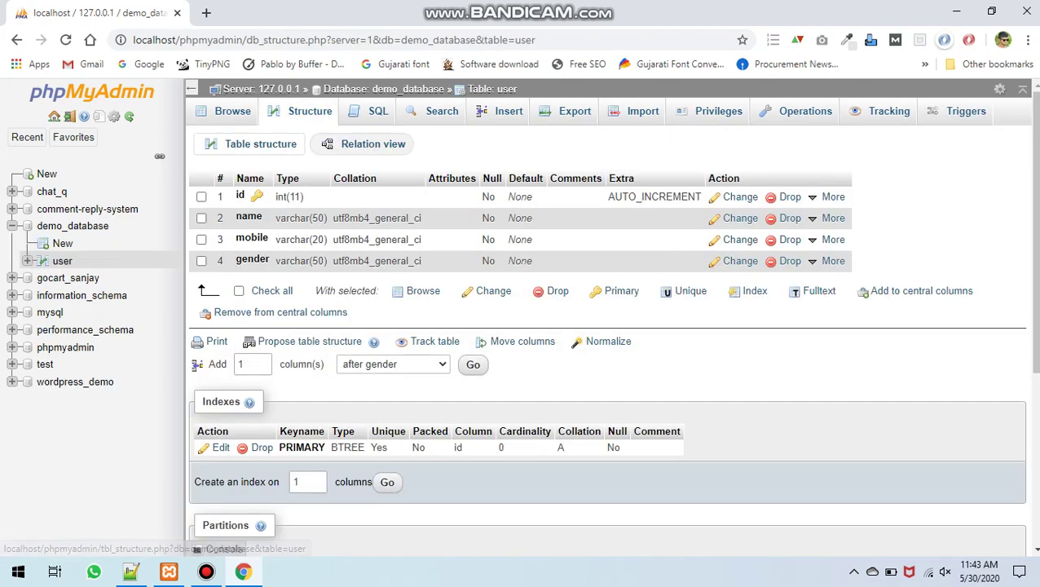
Step: Switch to the Notepad++ note and write "User table is created." on line 7
{"action": "key", "text": "alt+Tab"}
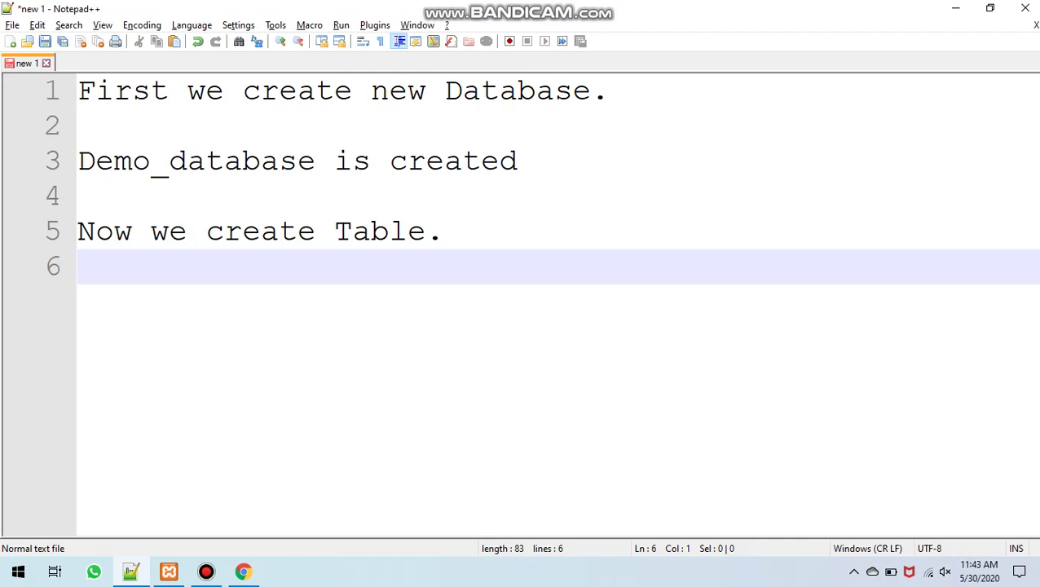
{"action": "key", "text": "Return"}
{"action": "type", "text": "User "}
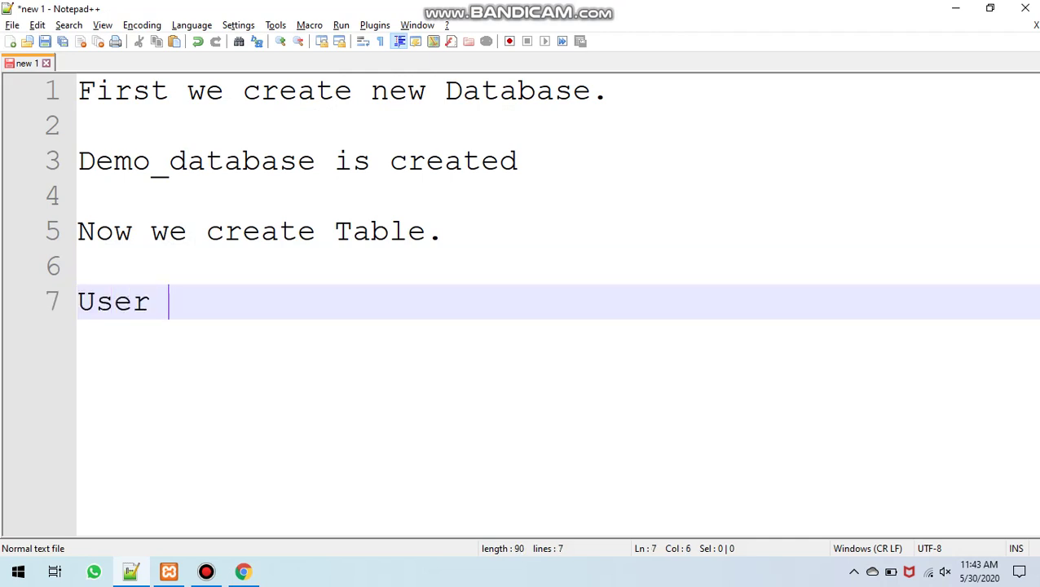
{"action": "type", "text": "table is c"}
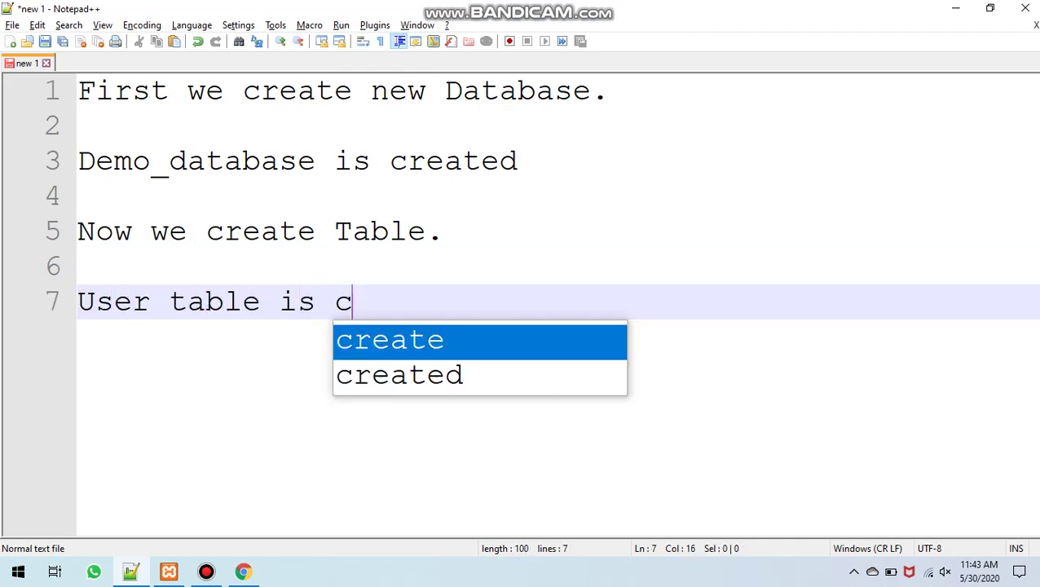
{"action": "type", "text": "reated."}
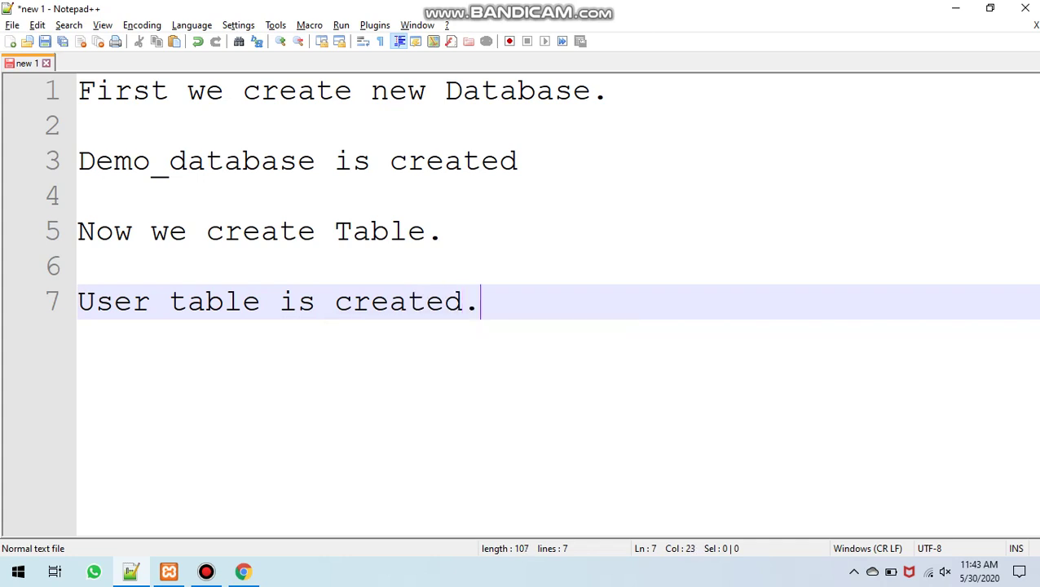
Step: Write "Now we Insert data in table." on line 9 of the note and start a new line
{"action": "key", "text": "Return"}
{"action": "key", "text": "Return"}
{"action": "type", "text": "M"}
{"action": "key", "text": "BackSpace"}
{"action": "type", "text": "N"}
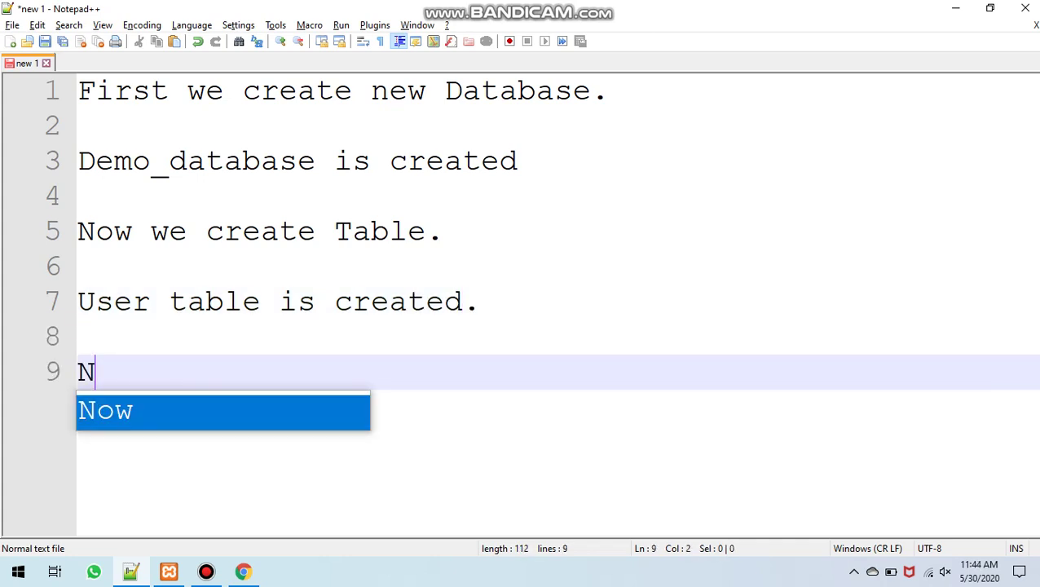
{"action": "type", "text": "ow we "}
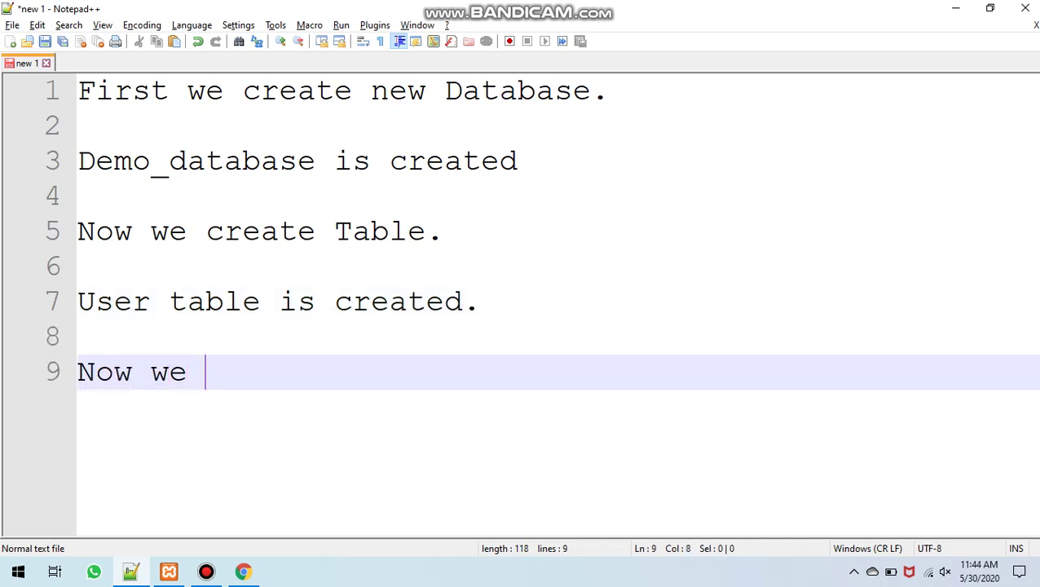
{"action": "type", "text": "inster"}
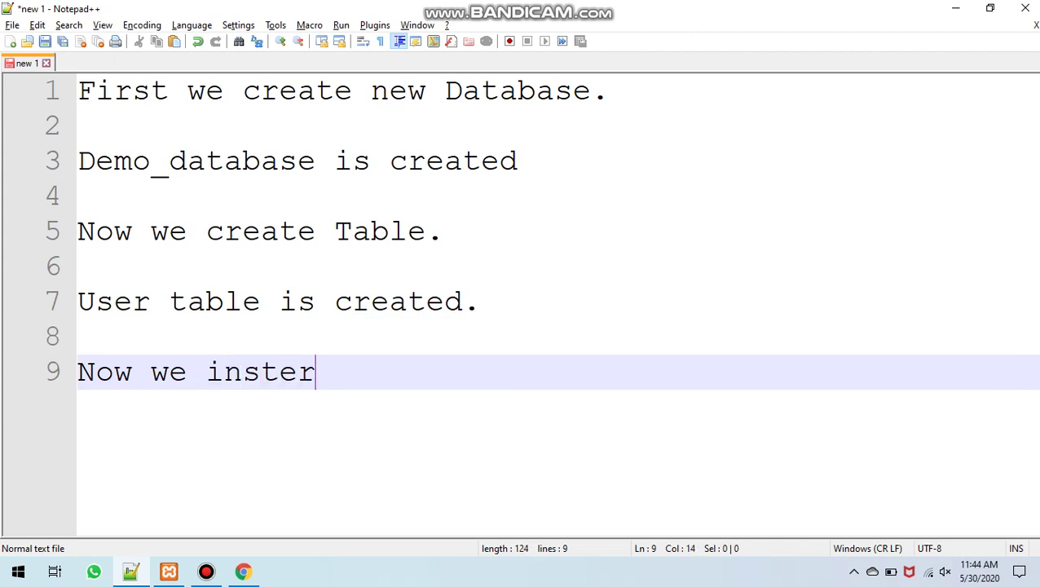
{"action": "key", "text": "BackSpace"}
{"action": "type", "text": "="}
{"action": "key", "text": "ctrl+shift+Left"}
{"action": "key", "text": "ctrl+shift+Left"}
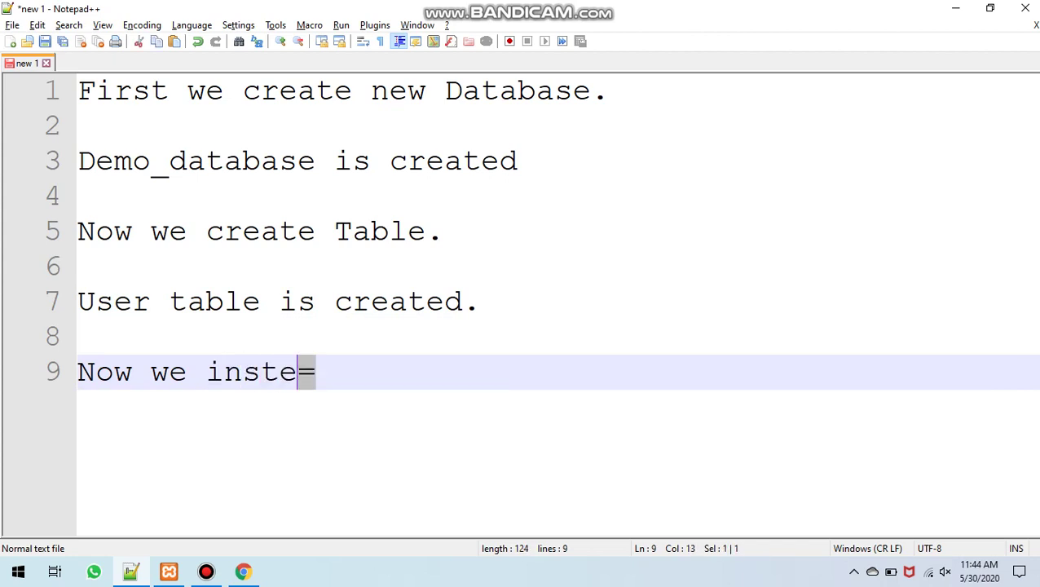
{"action": "type", "text": "Ins"}
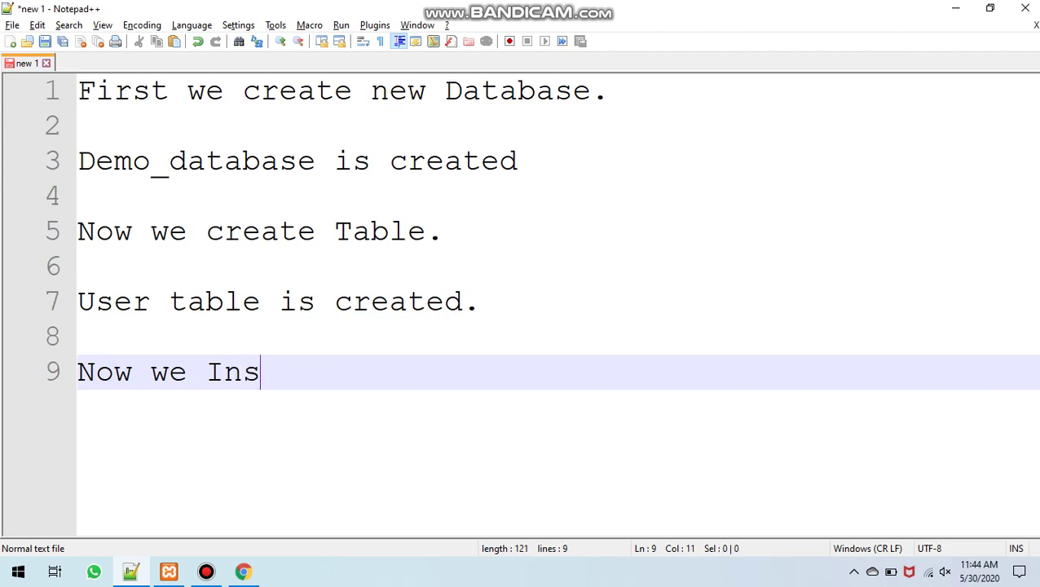
{"action": "type", "text": "ert data "}
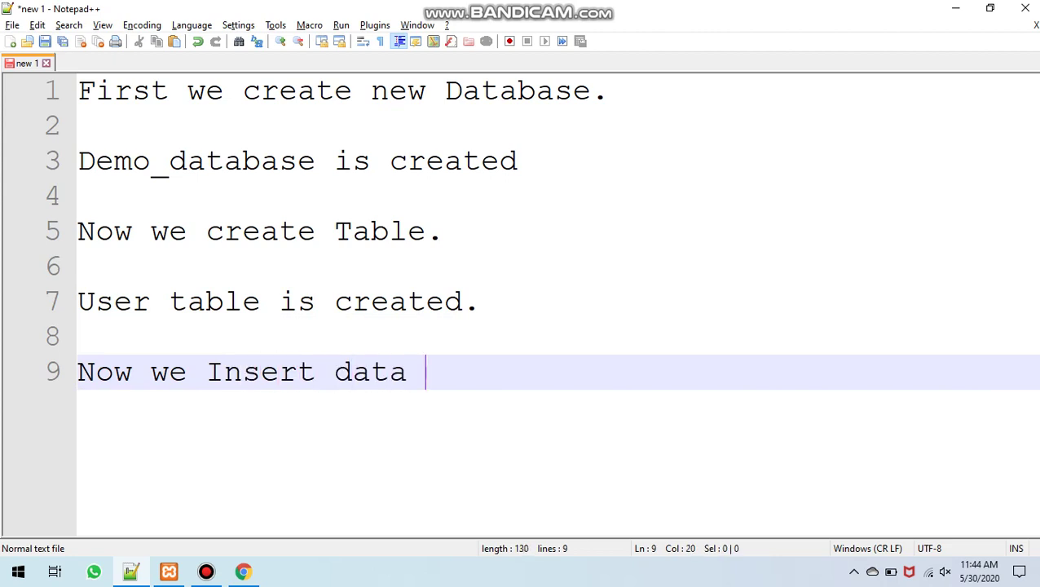
{"action": "type", "text": "in table."}
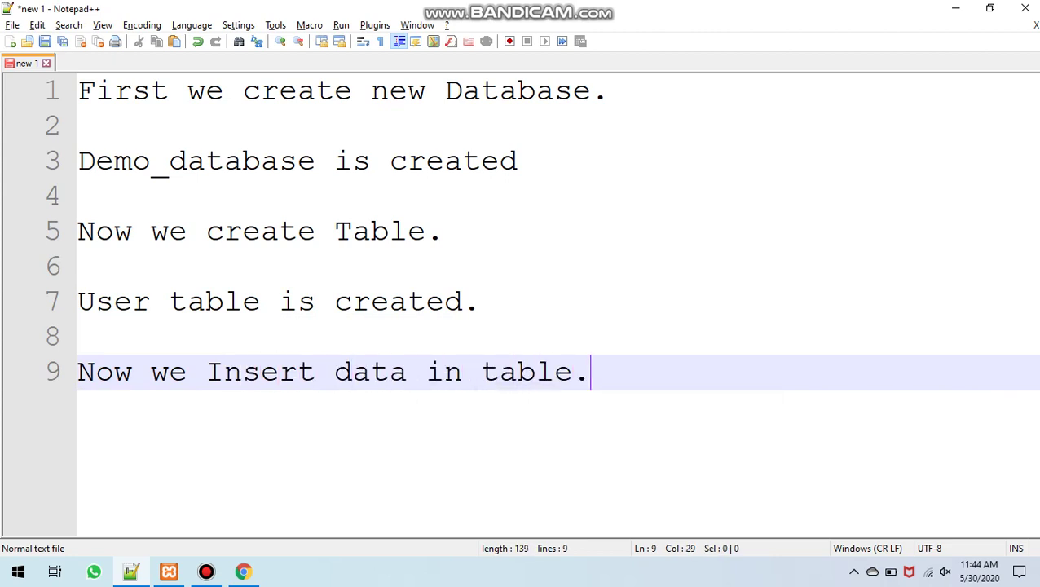
{"action": "key", "text": "Return"}
Step: Switch to phpMyAdmin in Chrome, insert a user row with the person's name, mobile number and gender Male, and browse the table
{"action": "key", "text": "alt+Tab"}
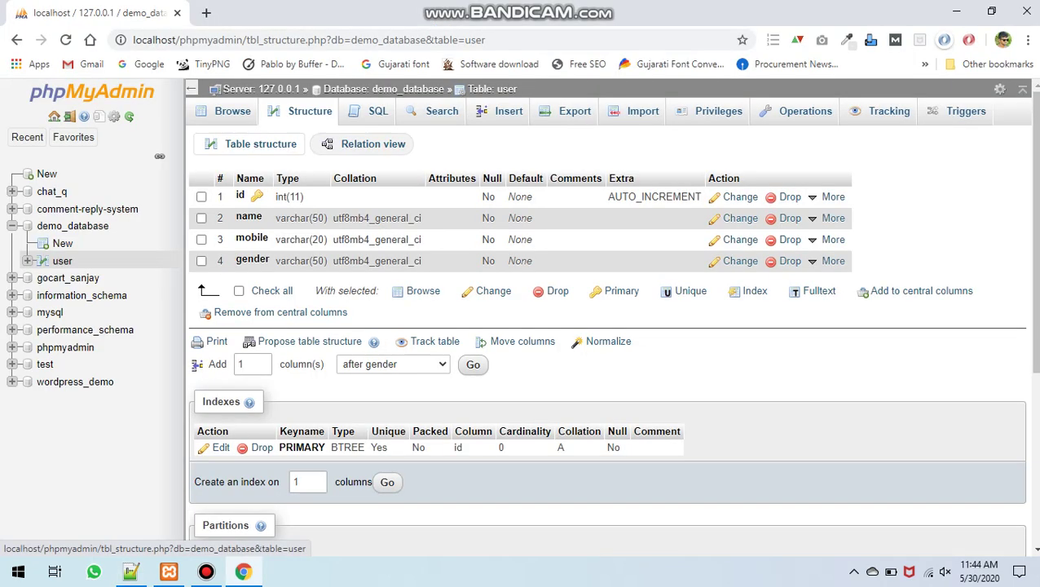
{"action": "left_click", "coordinate": [507, 111]}
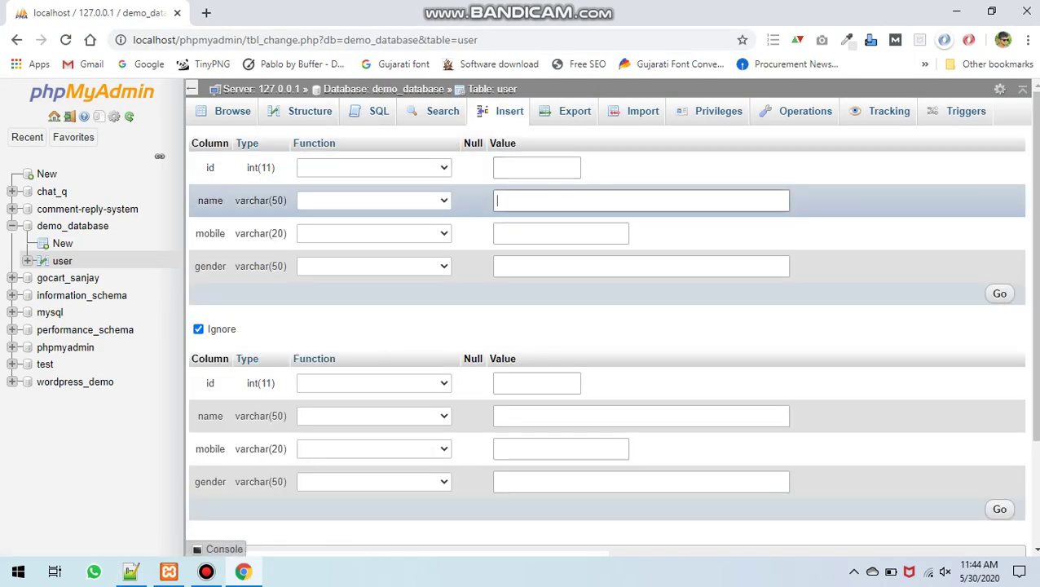
{"action": "key", "text": "Tab"}
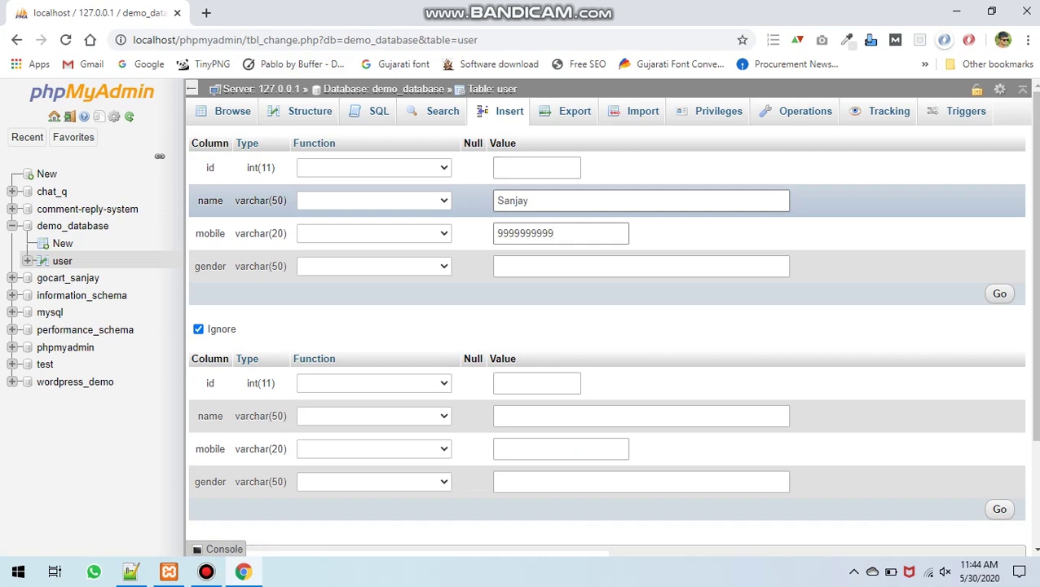
{"action": "left_click", "coordinate": [495, 266]}
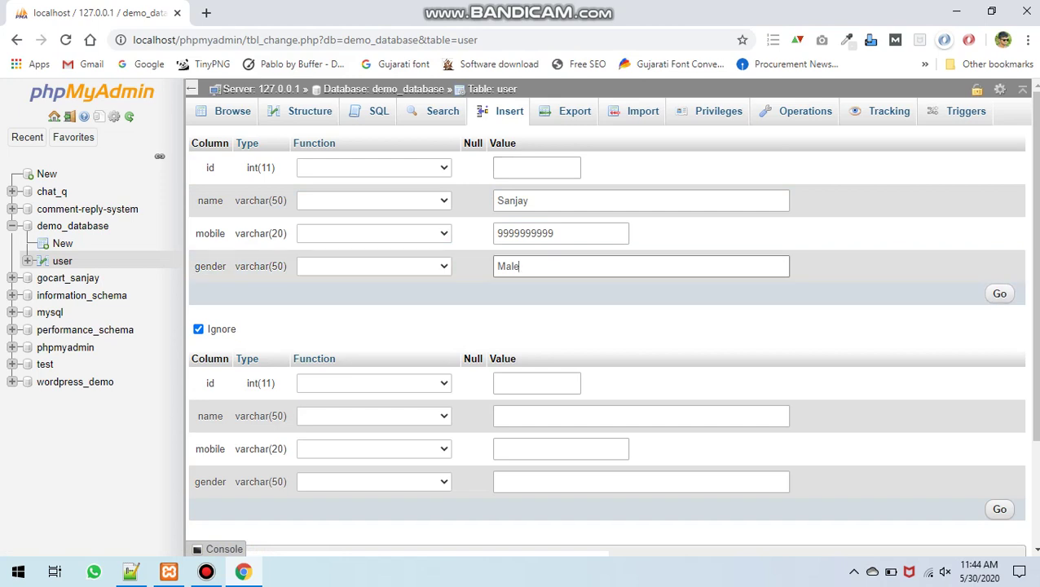
{"action": "key", "text": "Return"}
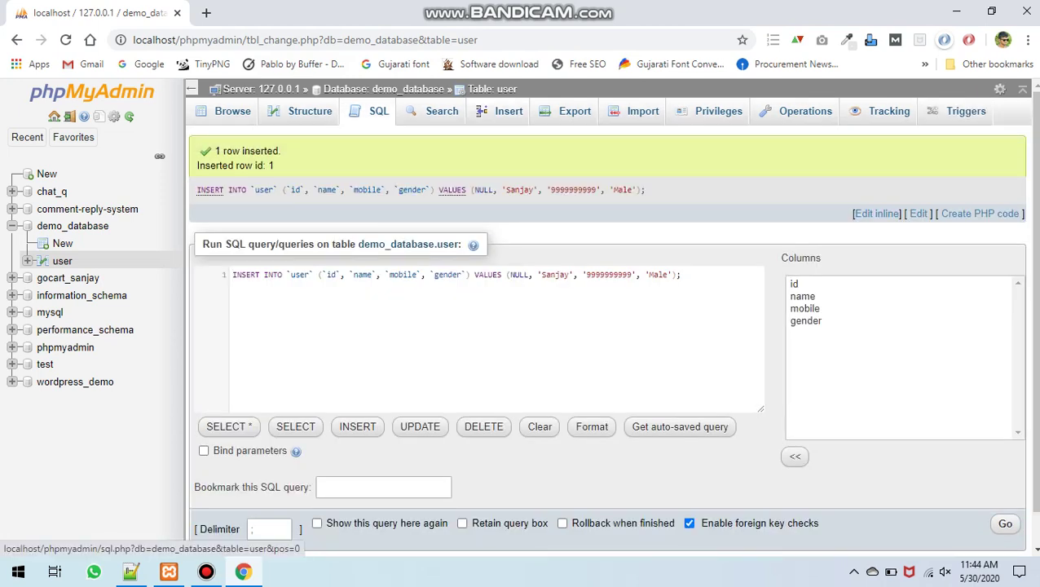
{"action": "left_click", "coordinate": [232, 111]}
Step: Switch to the Notepad++ note and write "Data inserted in table." on line 11
{"action": "key", "text": "alt+Tab"}
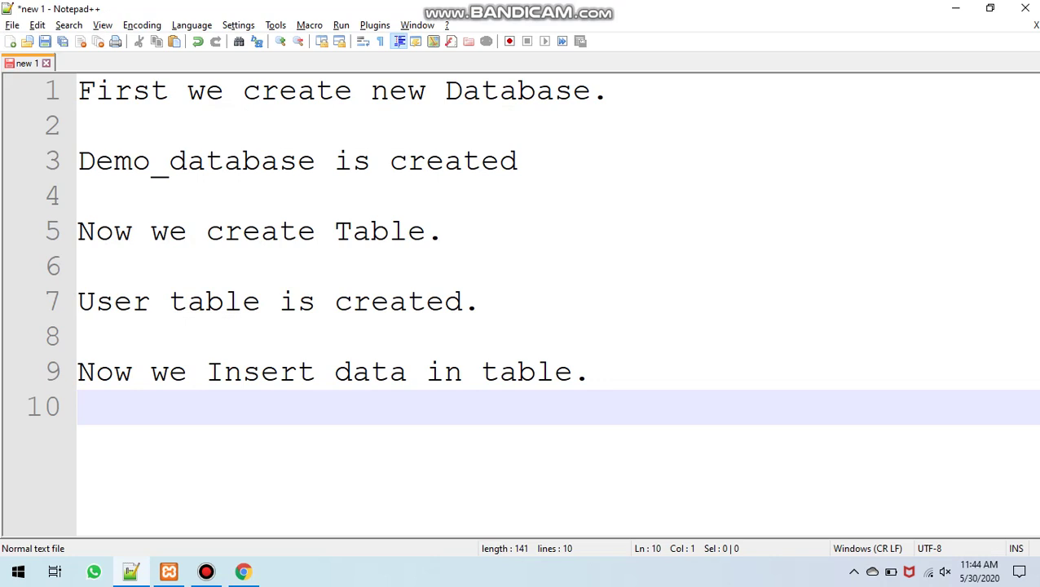
{"action": "key", "text": "Return"}
{"action": "type", "text": "D"}
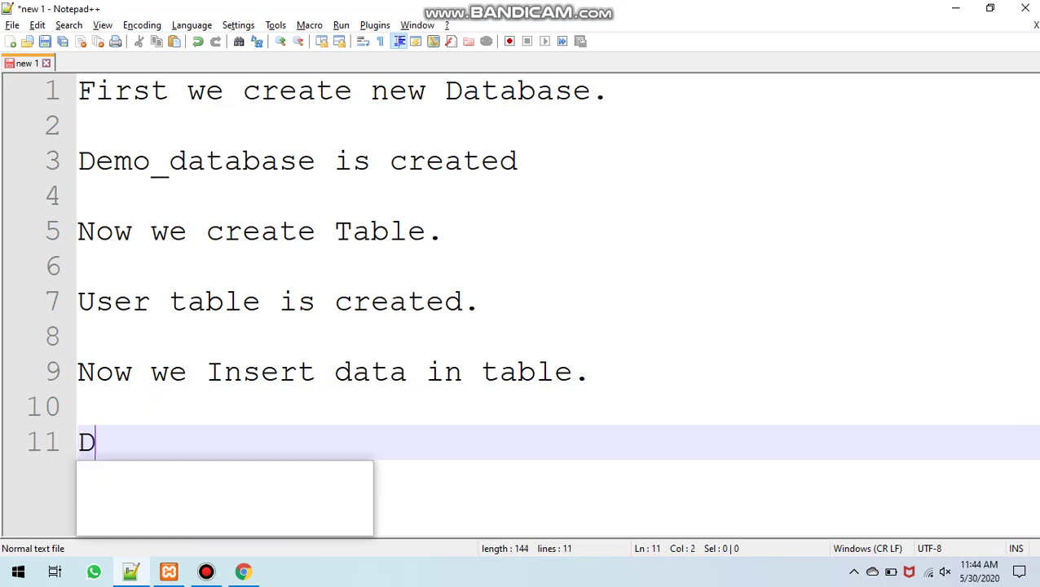
{"action": "type", "text": "ata in"}
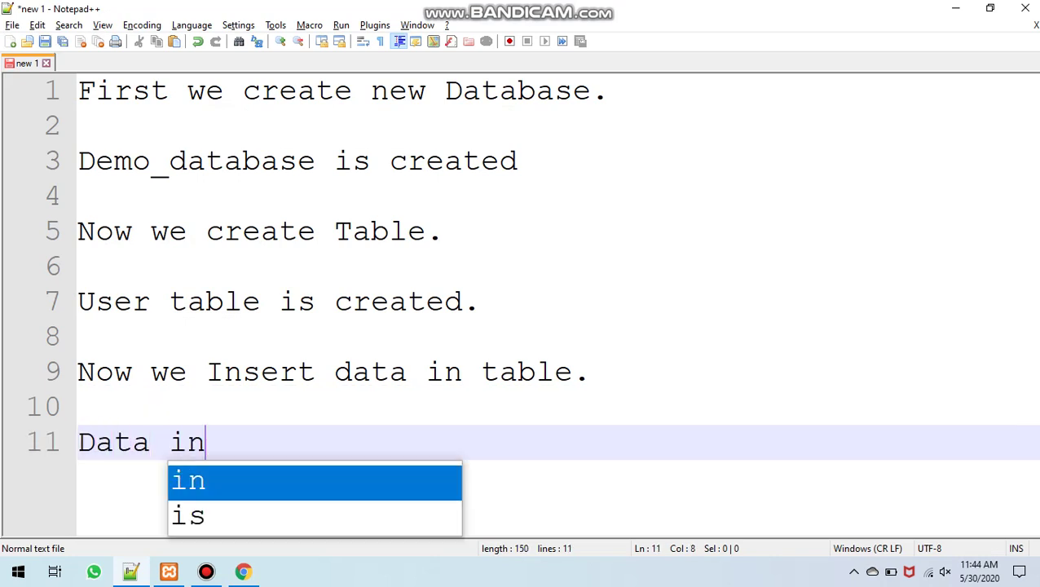
{"action": "type", "text": "serted "}
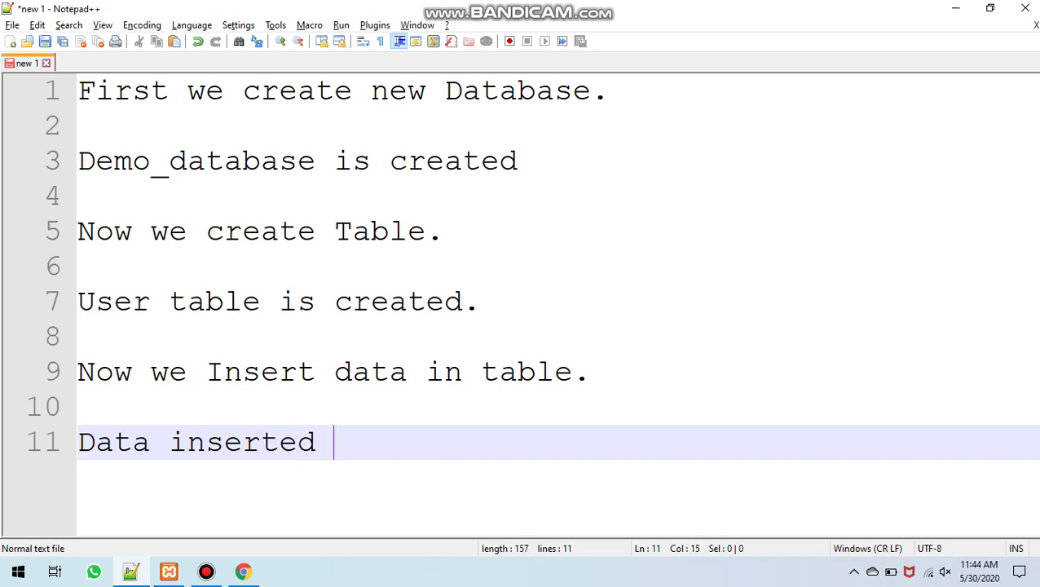
{"action": "type", "text": "su"}
{"action": "key", "text": "BackSpace"}
{"action": "key", "text": "BackSpace"}
{"action": "key", "text": "BackSpace"}
{"action": "type", "text": "in table."}
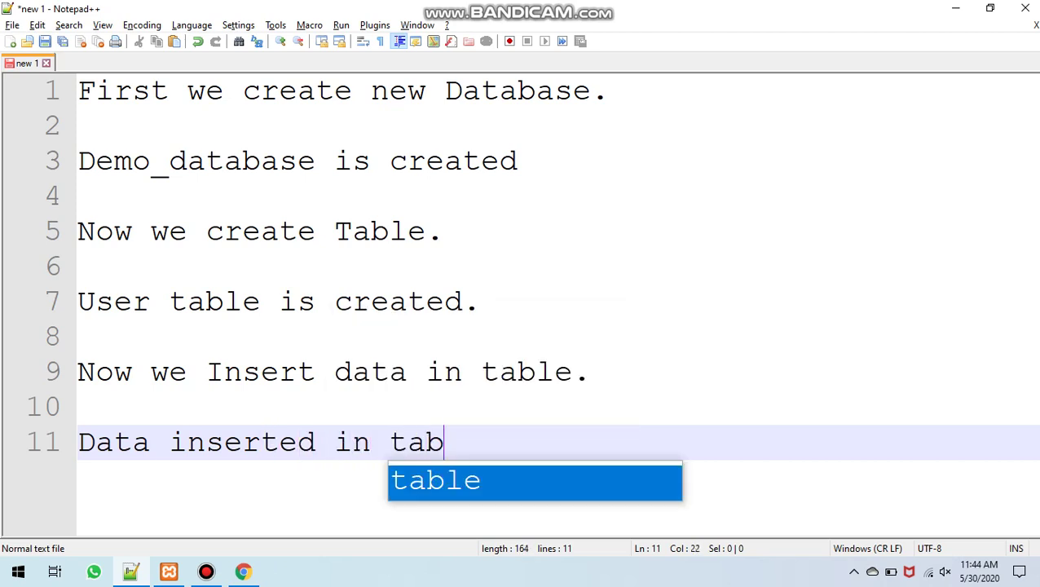